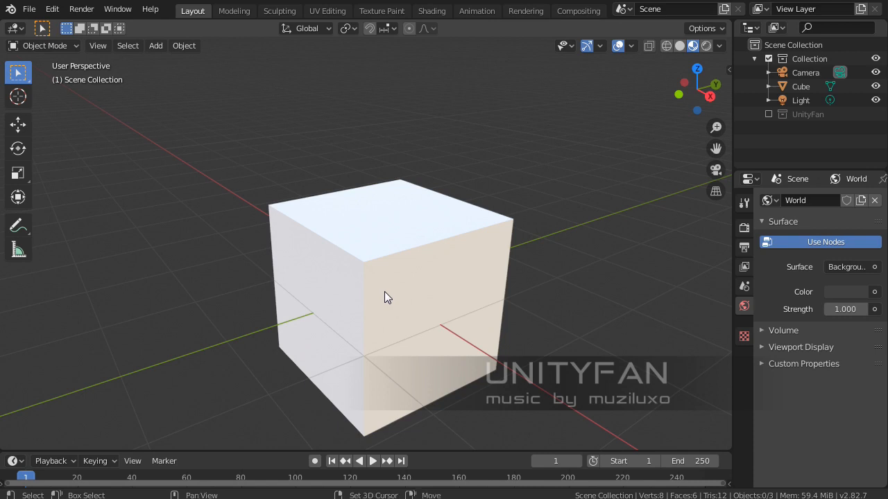
Exclude Collection from the view layer and include the UnityFan collection instead.
middle_click_drag(384, 297, 372, 259, "shift")
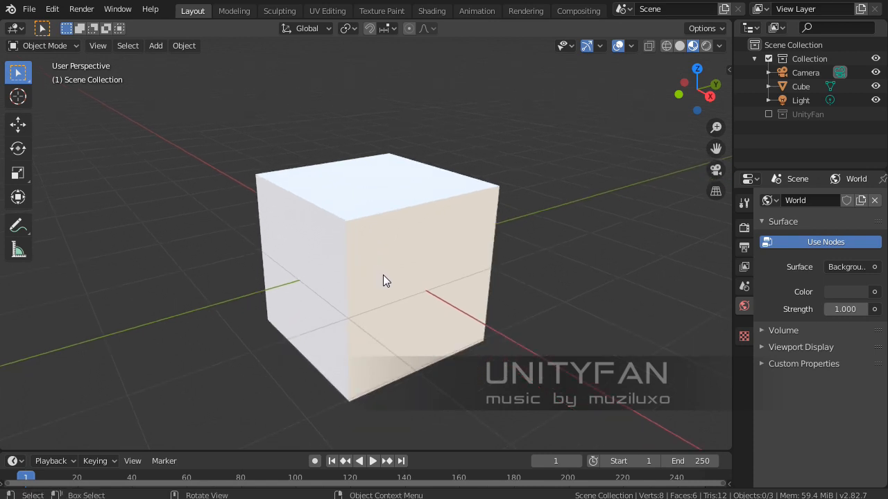
middle_click_drag(399, 276, 382, 288)
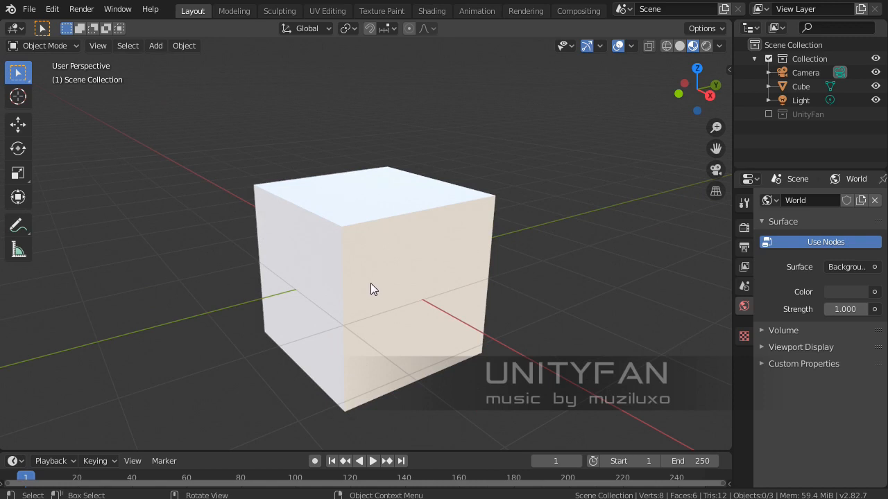
left_click(768, 59)
left_click(769, 72)
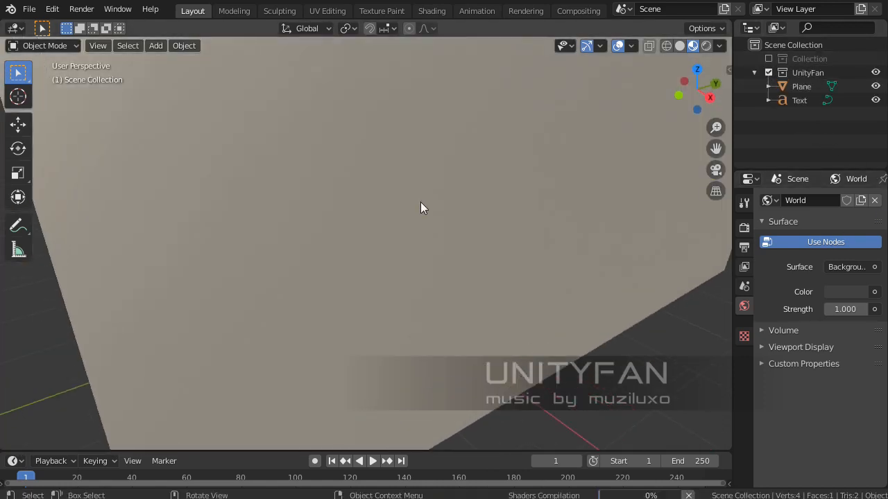
Examine the viewer's bevel profile question and the video thumbnail shown on the UnityFan plane.
scroll(421, 208, "down", 6)
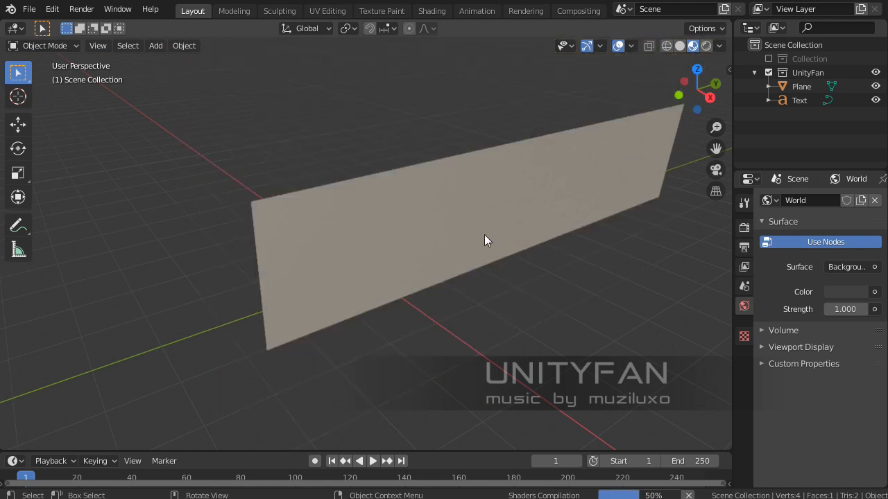
middle_click_drag(484, 234, 439, 259)
scroll(315, 262, "up", 2)
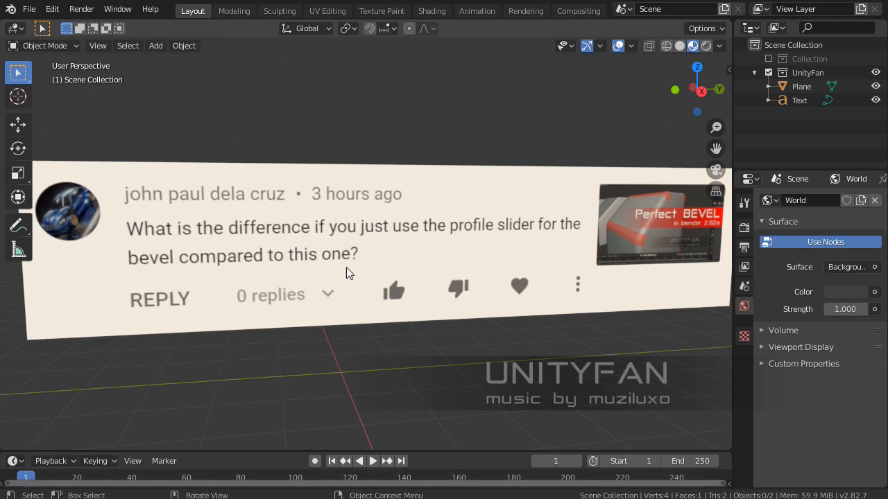
middle_click_drag(346, 267, 354, 266, "shift")
middle_click_drag(426, 288, 446, 283, "shift")
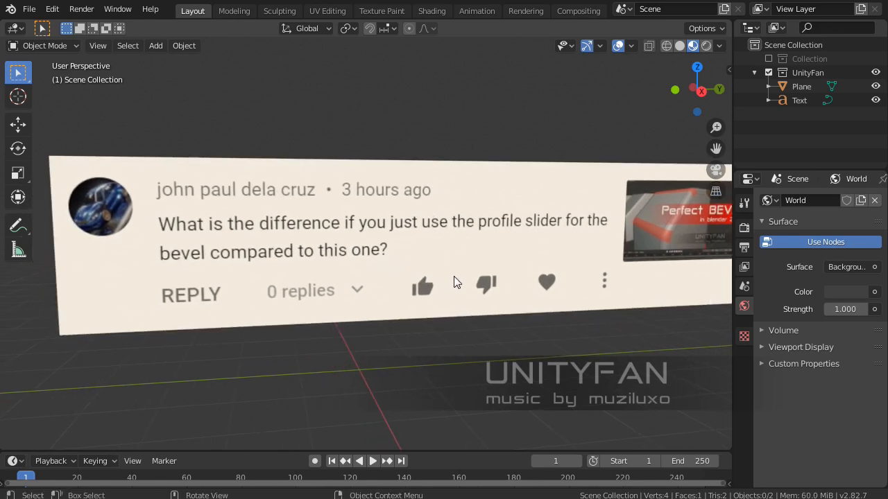
middle_click_drag(431, 277, 440, 278, "shift")
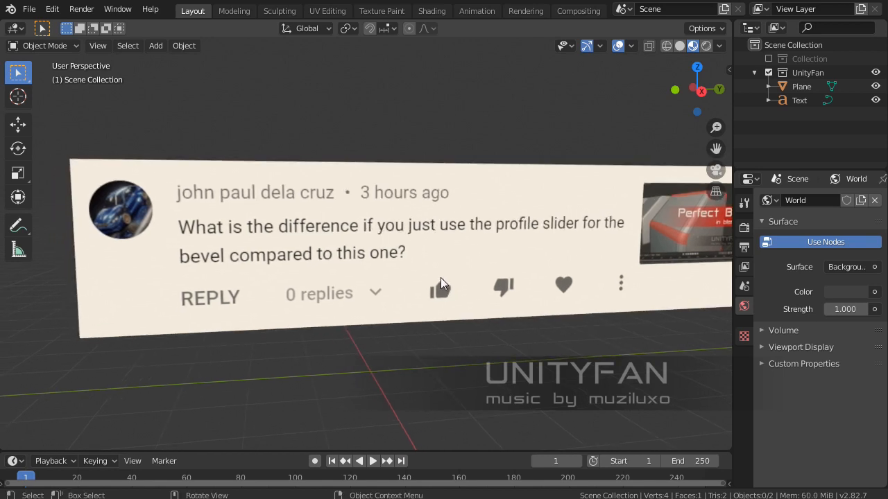
scroll(438, 277, "down", 4)
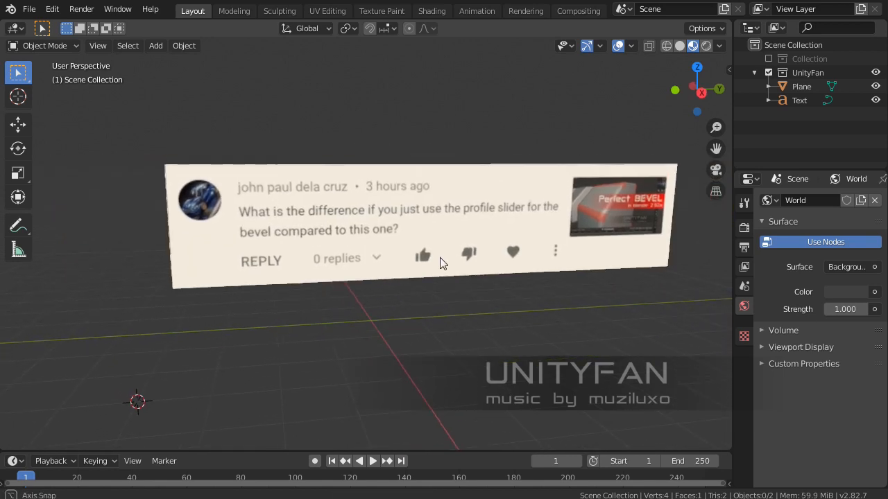
scroll(432, 265, "up", 3)
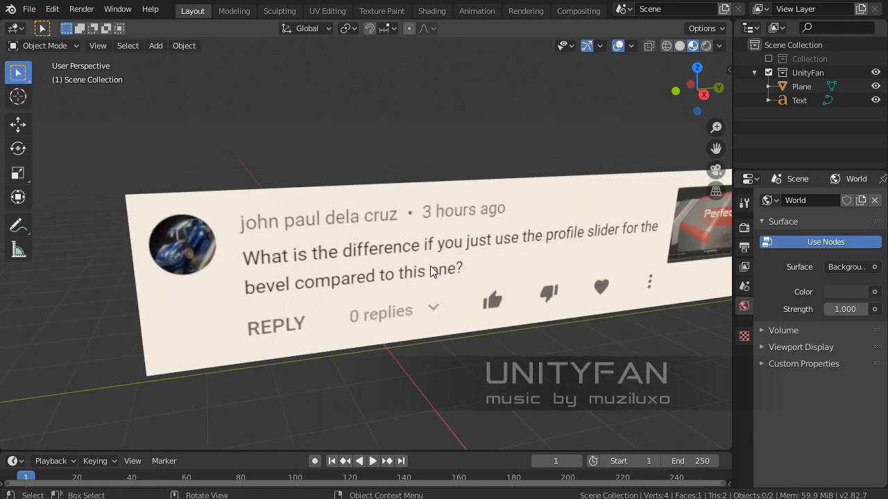
middle_click_drag(419, 273, 371, 241)
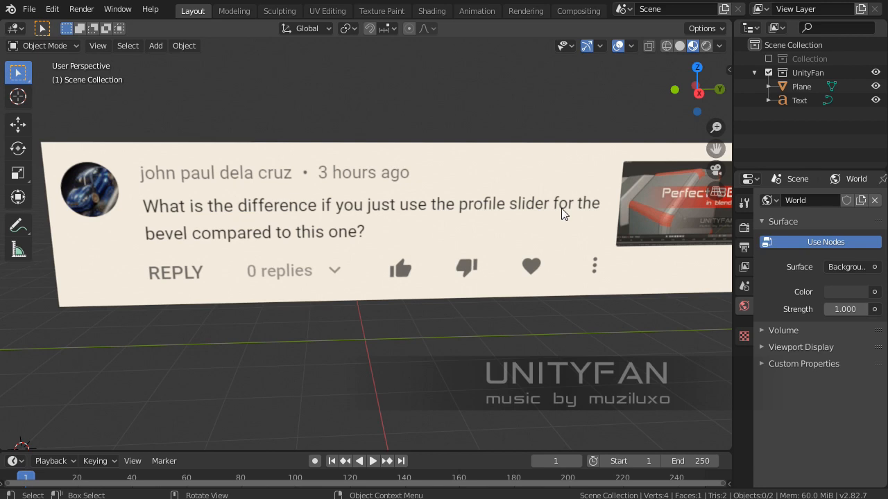
scroll(318, 246, "down", 2)
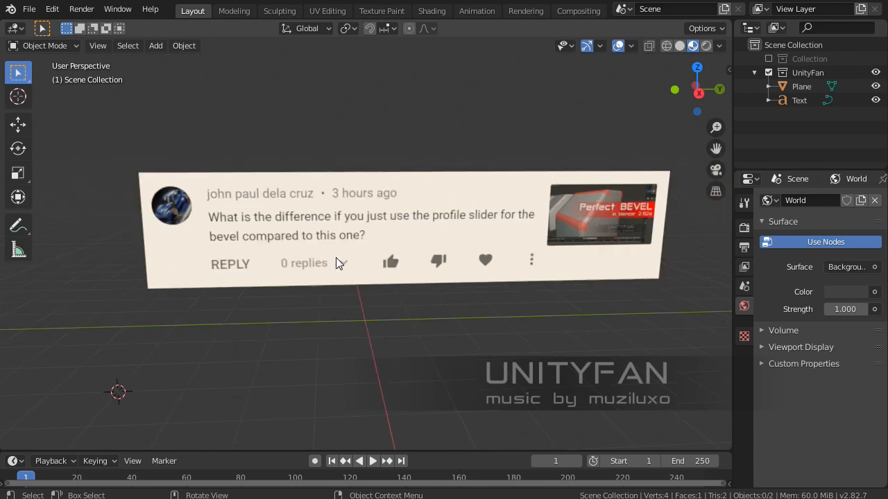
mouse_move(335, 258)
middle_mouse_down()
mouse_move(363, 256)
mouse_move(351, 257)
middle_mouse_up()
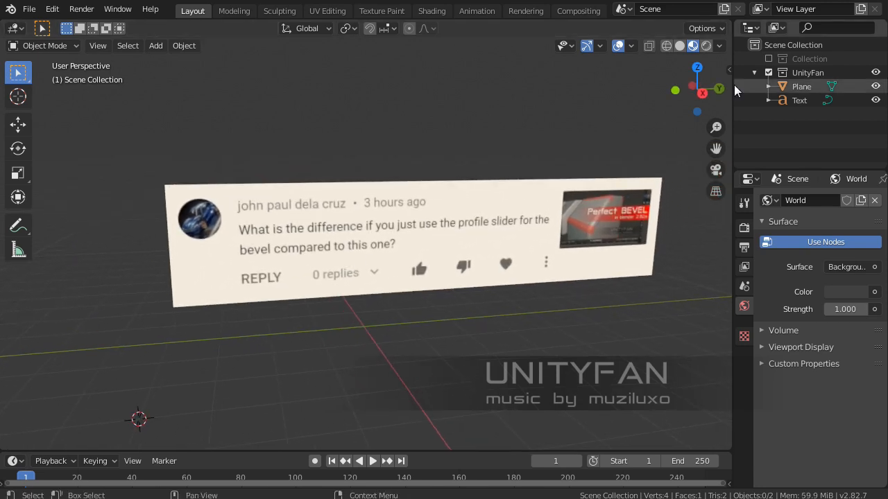
Exclude the UnityFan collection from the view layer and include Collection again.
left_click(767, 72)
left_click(769, 58)
middle_click_drag(361, 209, 292, 218)
middle_click_drag(292, 229, 392, 187, "shift")
scroll(393, 208, "up", 2)
Select the cube and move it upward along the Z axis with the Move tool.
left_click(392, 217)
middle_click_drag(391, 233, 123, 98)
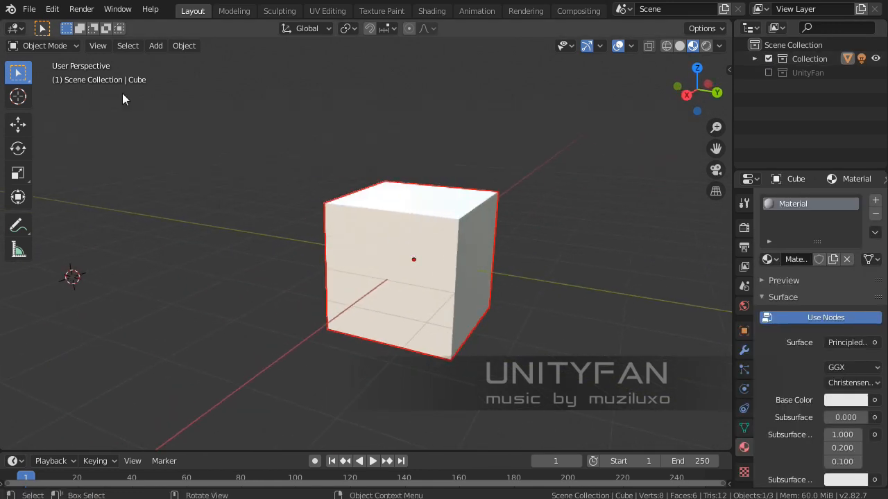
left_click(15, 125)
scroll(451, 215, "up", 5)
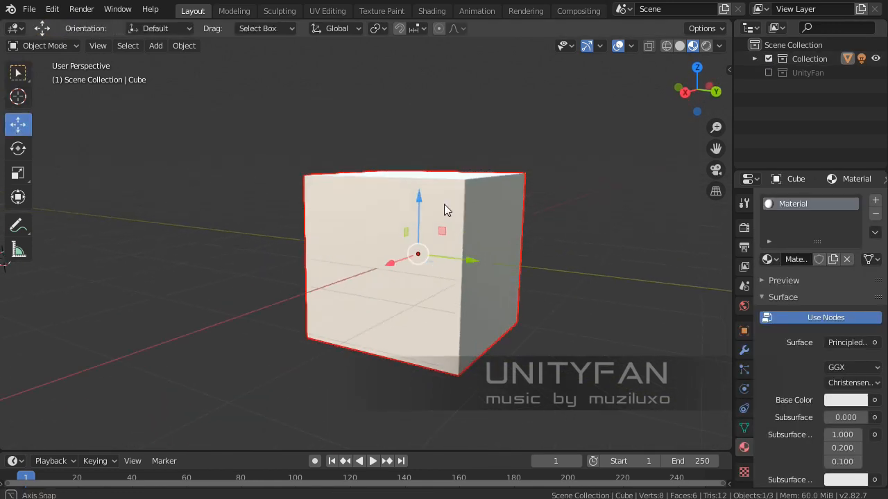
left_click_drag(396, 222, 402, 141)
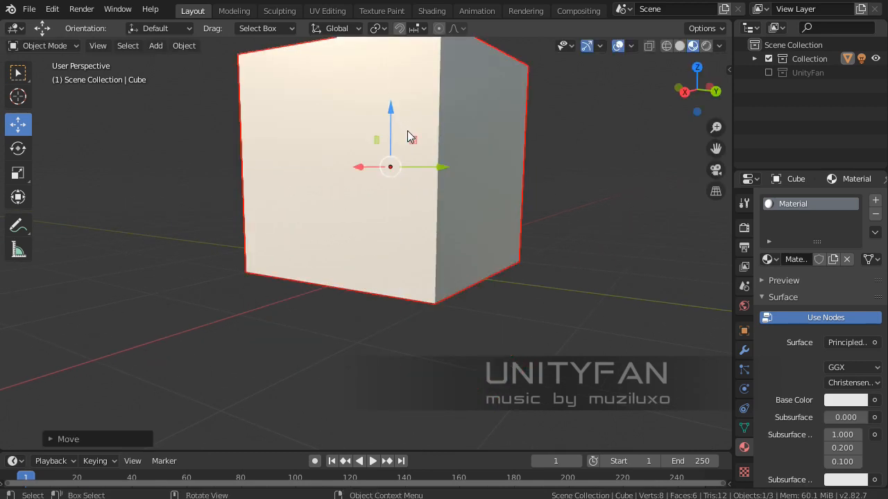
middle_click_drag(407, 131, 383, 188)
Set the viewport to solid shading and enable Ambient Occlusion, Bloom, Screen Space Reflections and Motion Blur in the render settings.
left_click(683, 45)
middle_click_drag(494, 209, 453, 220, "shift")
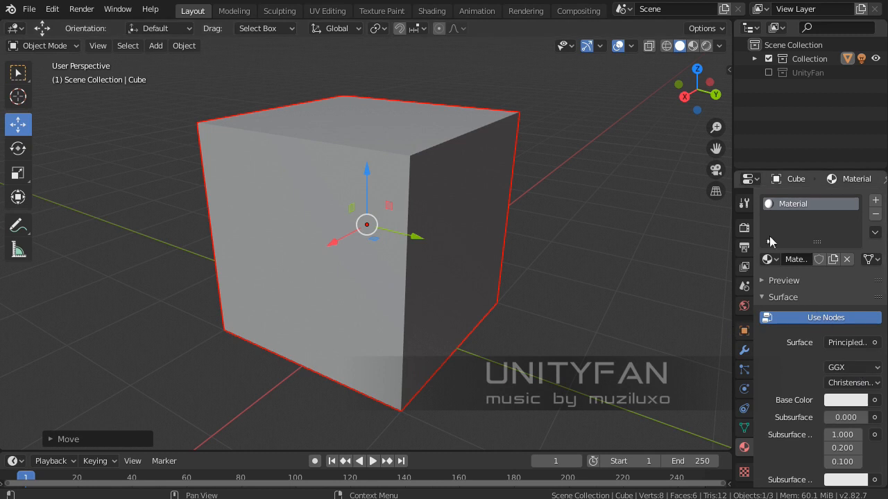
left_click(744, 227)
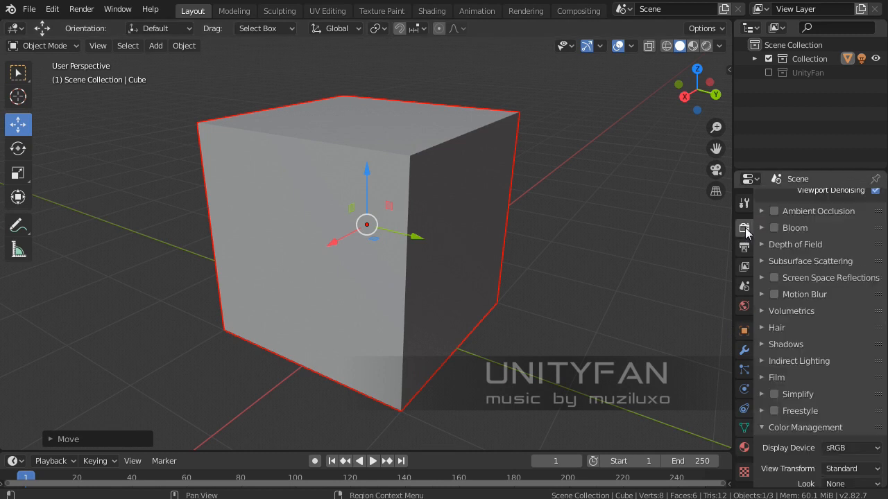
left_click(777, 280)
left_click(776, 294)
middle_click_drag(519, 291, 484, 288)
Bevel one upper edge of the cube with a single wide flat segment, then return to Object Mode.
key("Tab")
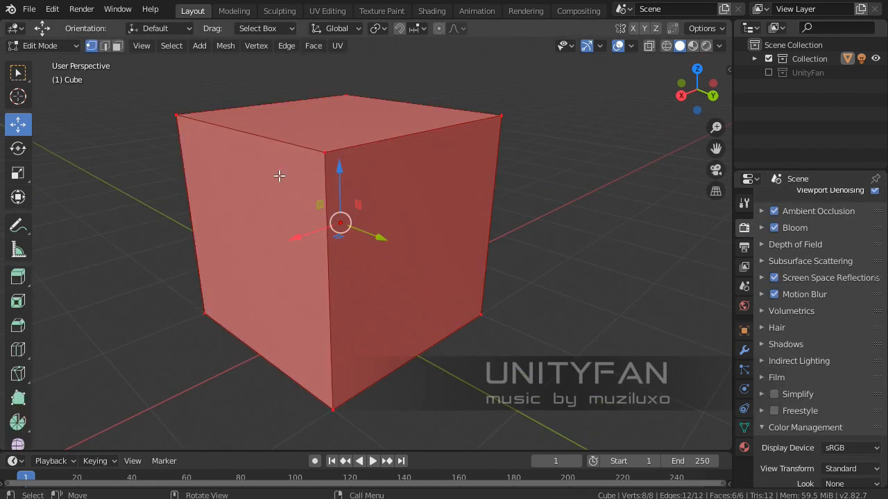
left_click(214, 131)
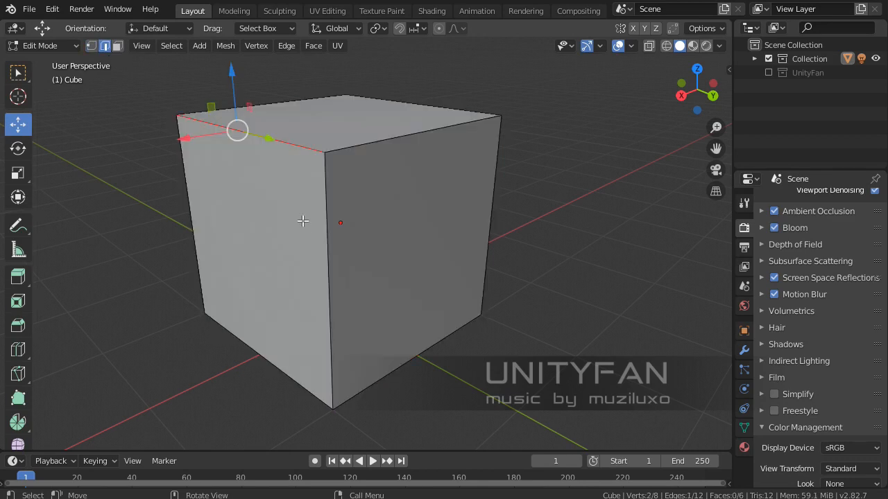
key("ctrl+b")
left_click(452, 245)
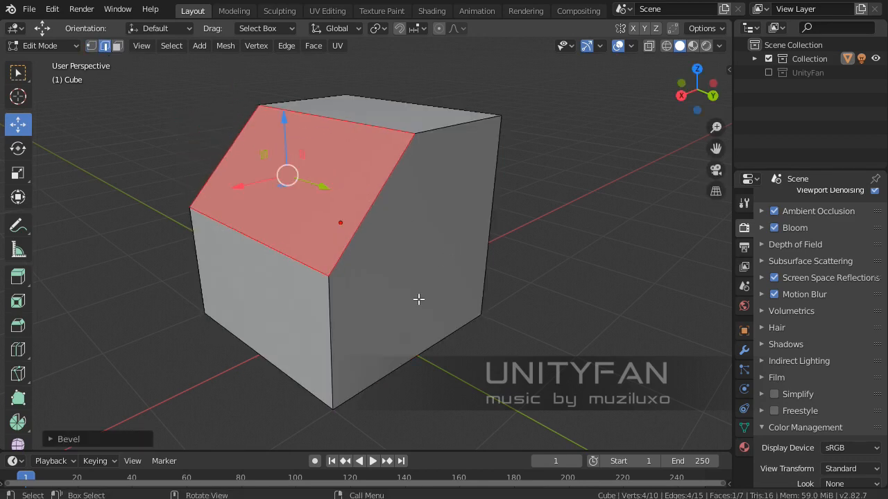
middle_click_drag(409, 299, 534, 303)
key("Tab")
Move the bevelled cube about -10 m along the global Y axis.
scroll(432, 301, "down", 2)
scroll(461, 312, "up", 1)
scroll(459, 308, "down", 2)
scroll(534, 304, "down", 1)
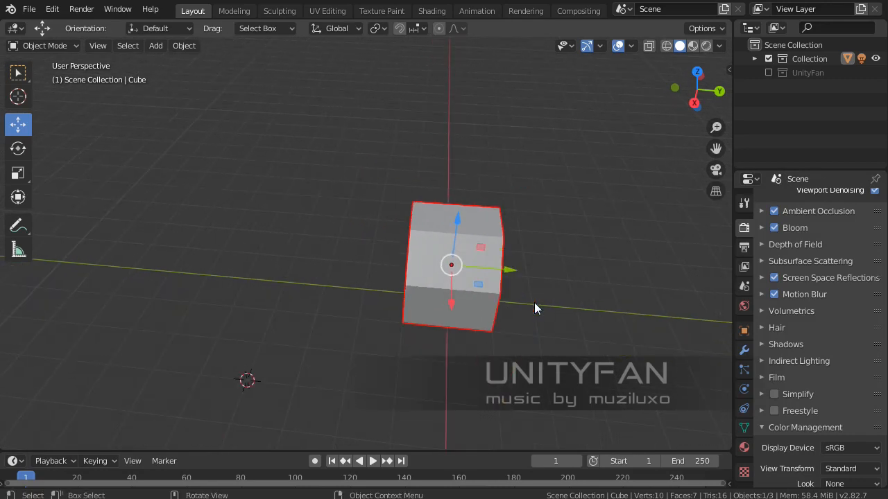
scroll(534, 309, "down", 2)
middle_click_drag(460, 284, 564, 293, "shift")
key("g")
key("y")
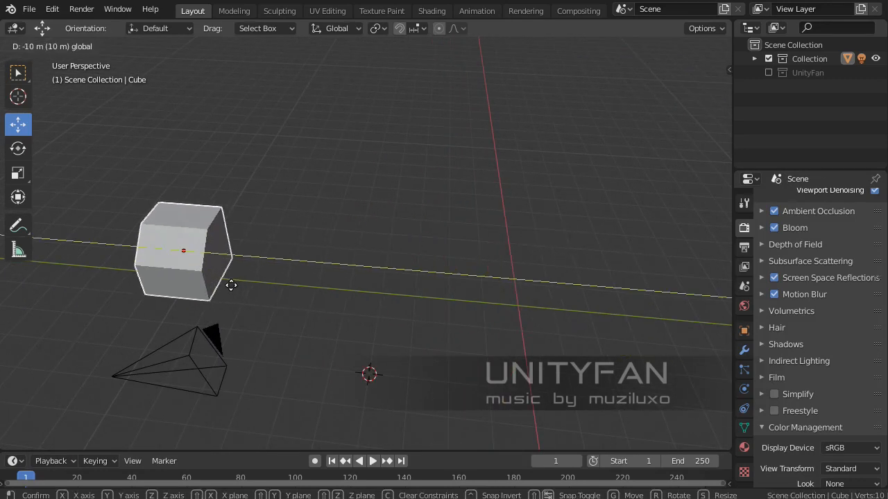
left_click(231, 285)
Duplicate the bevelled cube and place the copy beside it in the positive Y direction.
key("shift+d")
key("y")
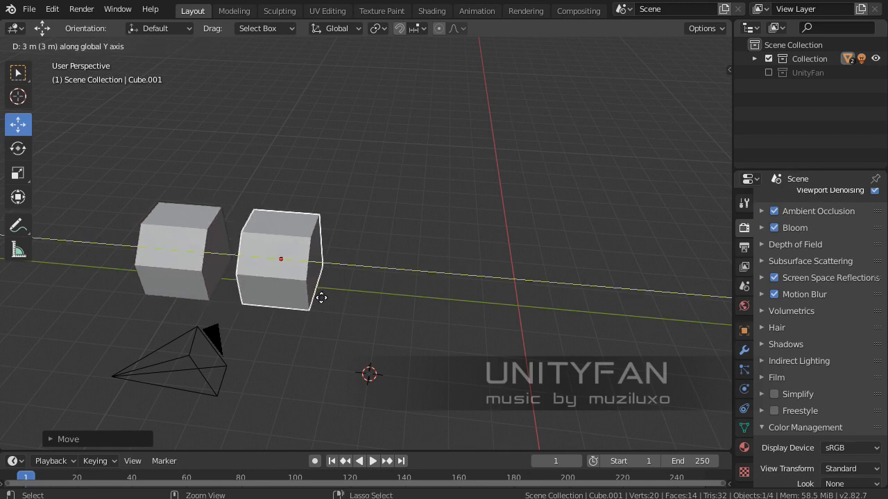
left_click(354, 300)
middle_click_drag(354, 300, 435, 291, "shift")
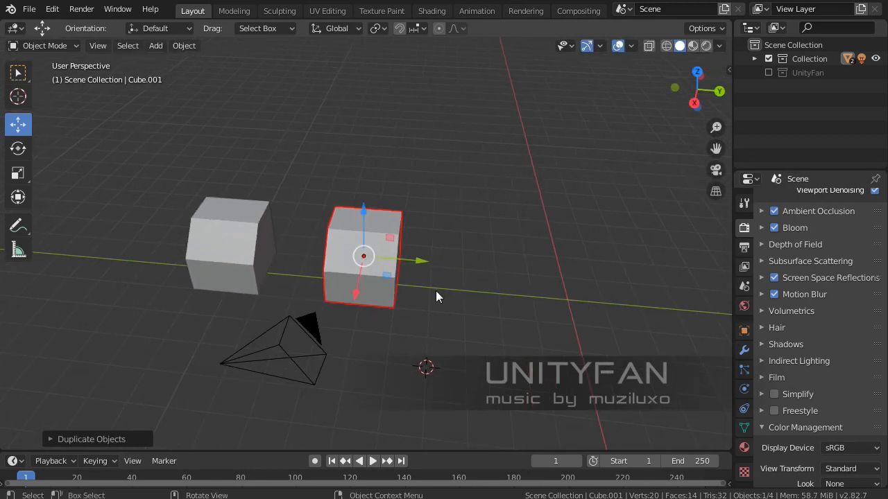
Select both bevelled cubes and move them about -4 m along the global Y axis.
left_click(217, 259, "shift")
middle_click_drag(217, 259, 385, 304, "shift")
key("g")
key("y")
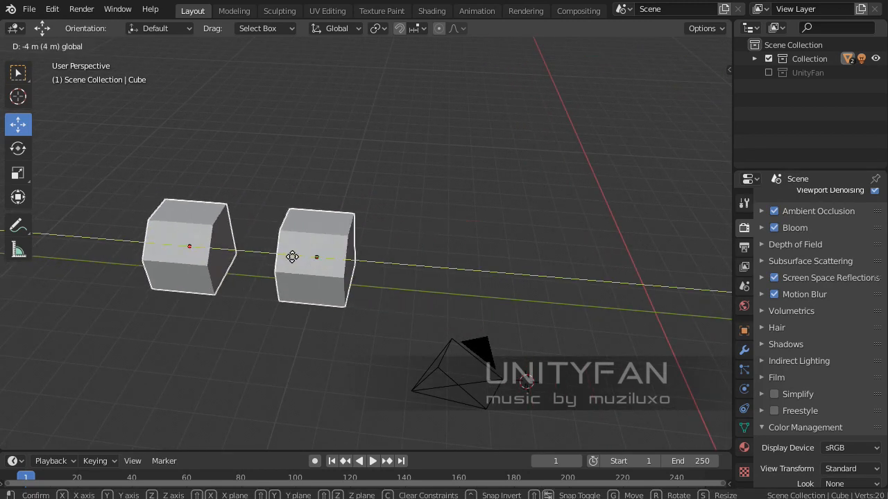
left_click(292, 256)
Duplicate the cube at the positive Y end of the pair and place the copy farther along Y as a third cube.
left_click(319, 282)
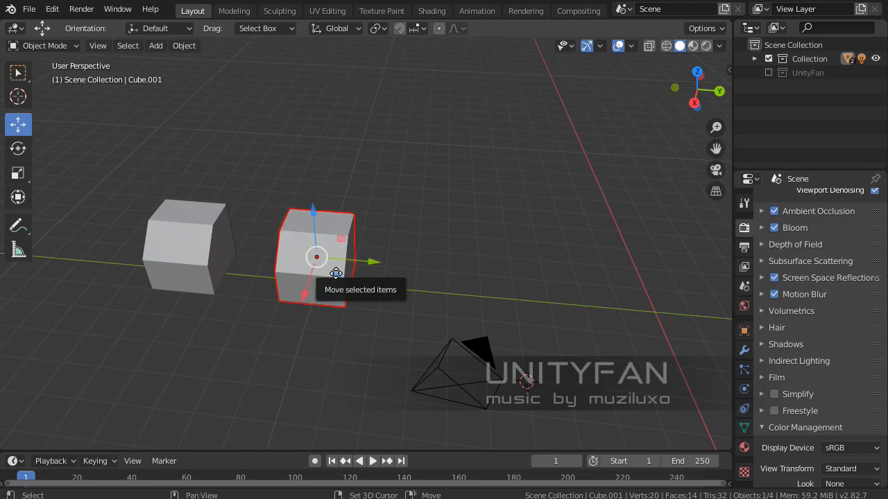
key("shift+d")
key("y")
left_click(474, 293)
middle_click_drag(474, 293, 414, 286, "shift")
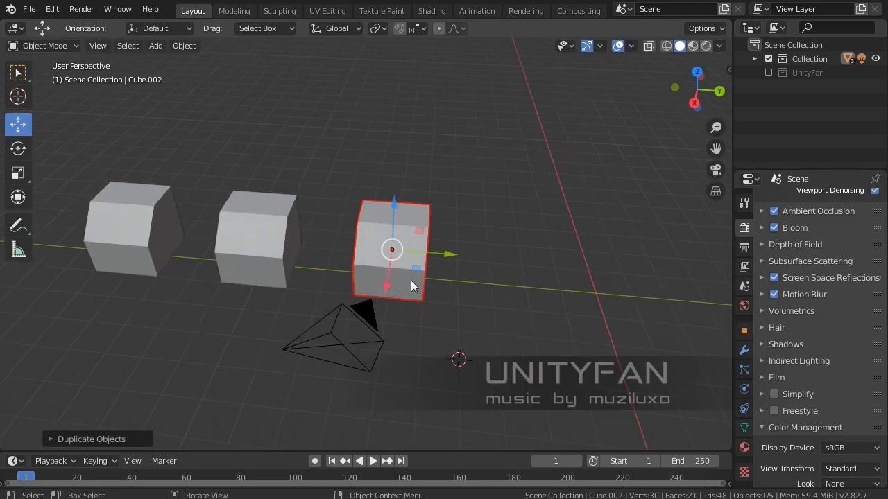
Duplicate one of the three cubes along the Y axis to make a row of four.
left_click(246, 264)
middle_click_drag(245, 264, 263, 243, "shift")
left_click(336, 268)
key("shift+d")
key("y")
left_click(238, 268)
Select the two cubes at the positive Y end and move them along Y away from the other two, then deselect them.
left_click(427, 269)
scroll(328, 266, "up", 1)
left_click(329, 267, "shift")
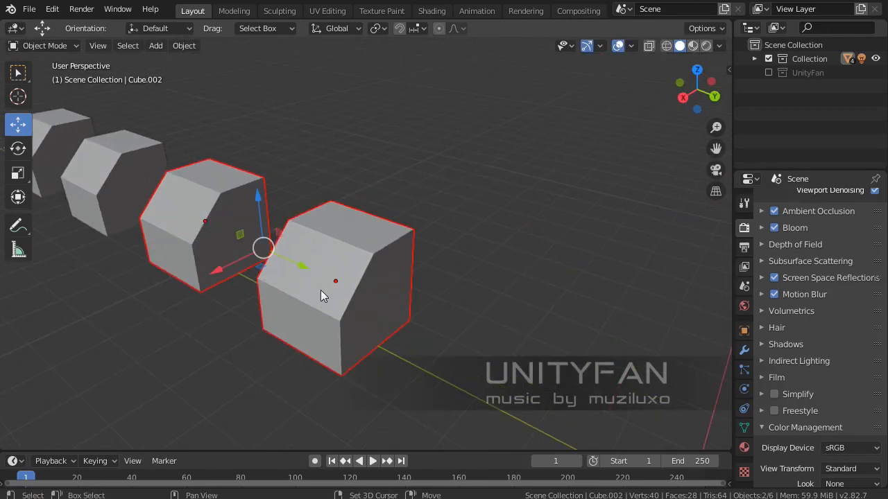
middle_click_drag(321, 290, 379, 288)
left_click_drag(345, 272, 588, 328)
middle_click_drag(588, 329, 435, 276, "shift")
left_click(395, 335)
Apply Shade Smooth to each of the two bevelled cubes at the positive Y end of the row.
scroll(389, 328, "up", 2)
scroll(388, 332, "down", 2)
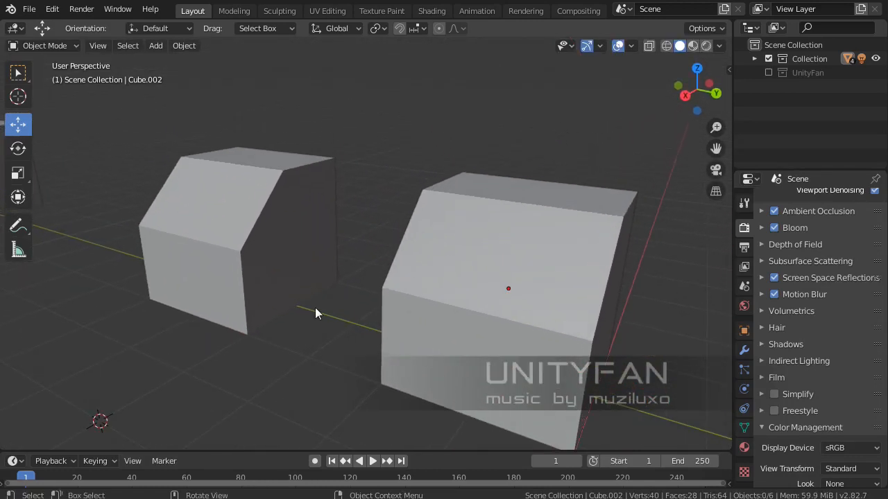
scroll(305, 301, "down", 3)
left_click(288, 236)
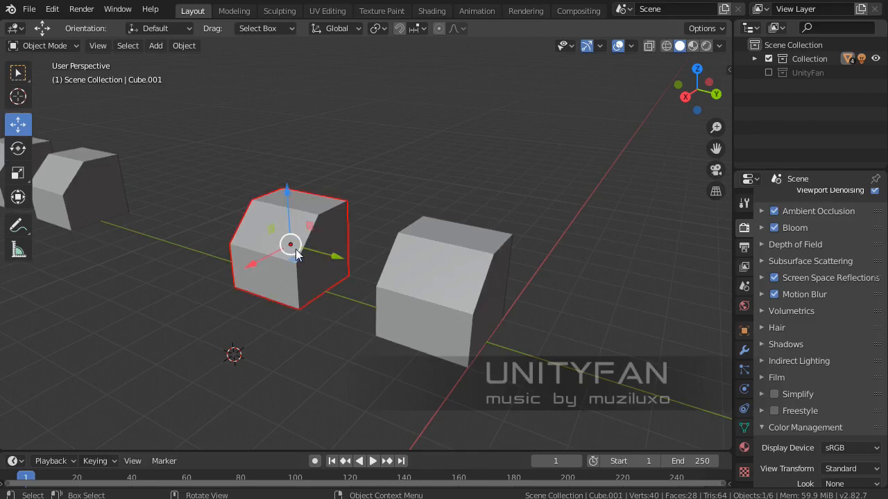
scroll(288, 234, "up", 3)
right_click(255, 204)
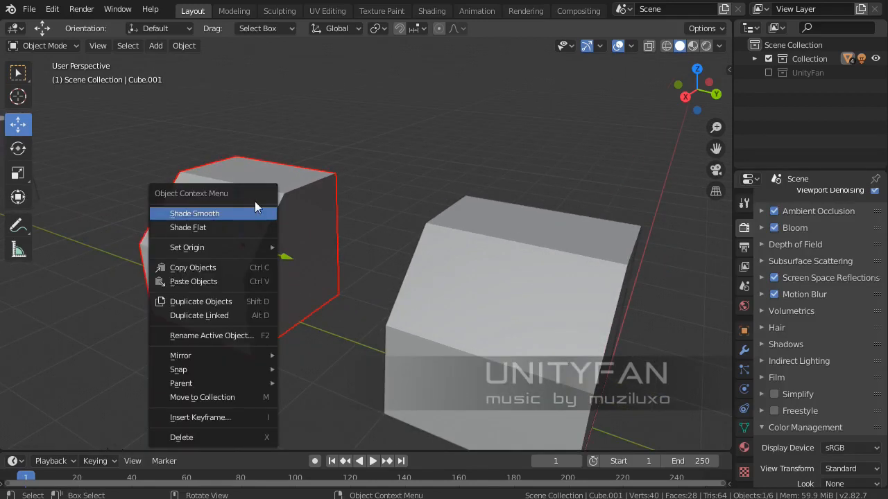
left_click(215, 215)
left_click(445, 267)
right_click(445, 265)
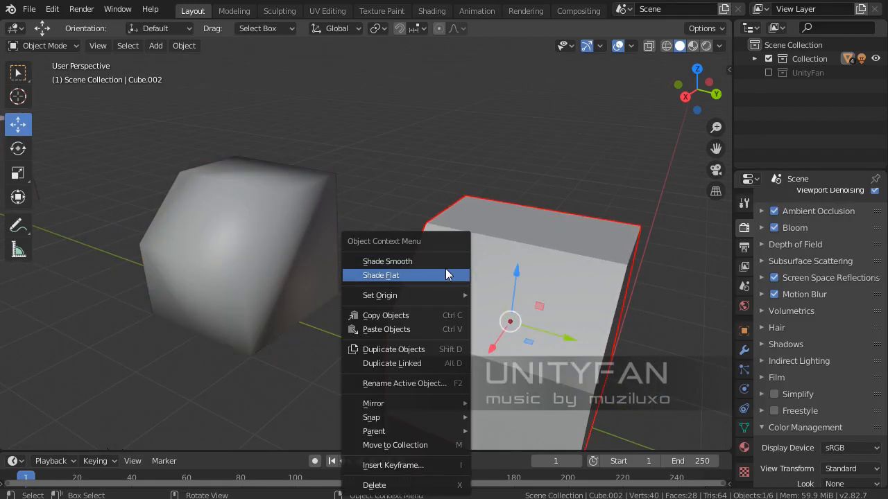
left_click(428, 262)
Inspect the shading of the smooth-shaded cube nearer the flat-shaded pair up close and leave that cube selected.
left_click(326, 272)
left_click(335, 343)
middle_click_drag(336, 343, 311, 294)
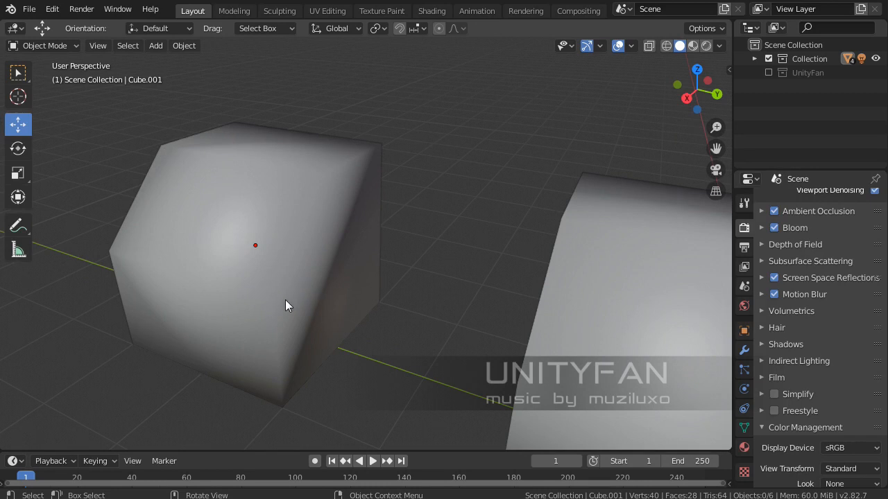
middle_click_drag(256, 294, 320, 268)
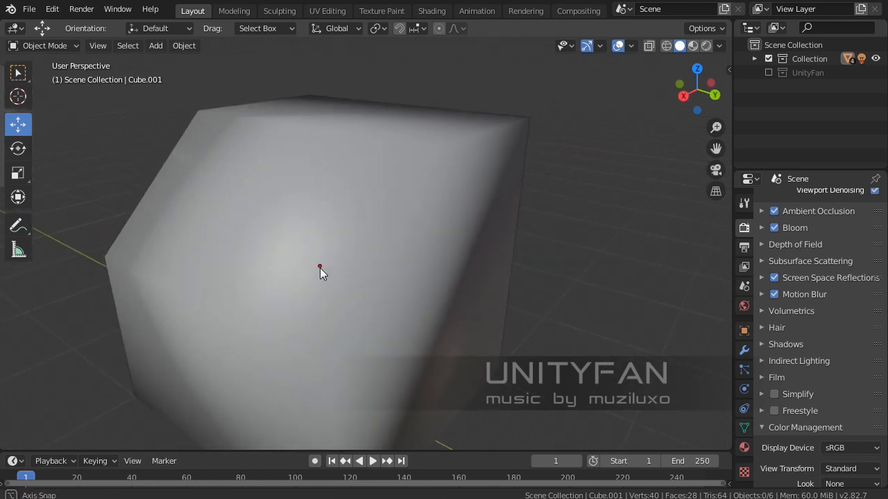
left_click(320, 266)
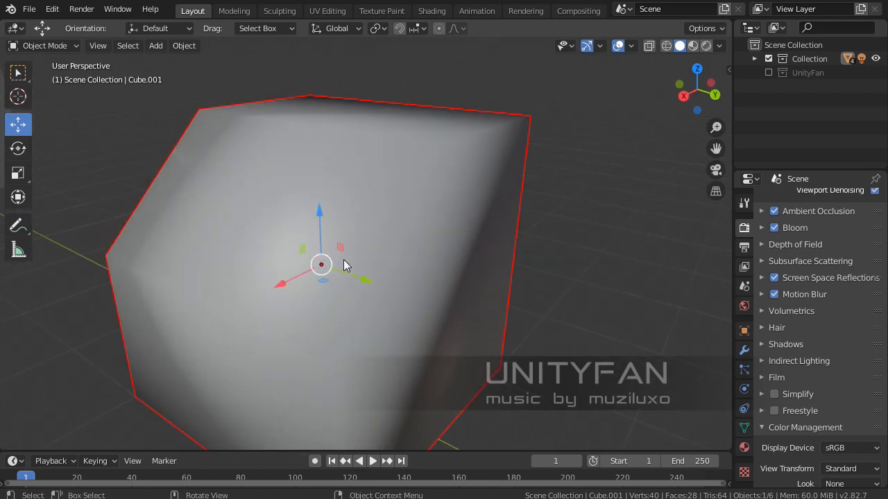
Add a Bevel modifier to the selected smooth-shaded cube.
middle_click_drag(406, 287, 387, 258, "shift")
left_click(744, 351)
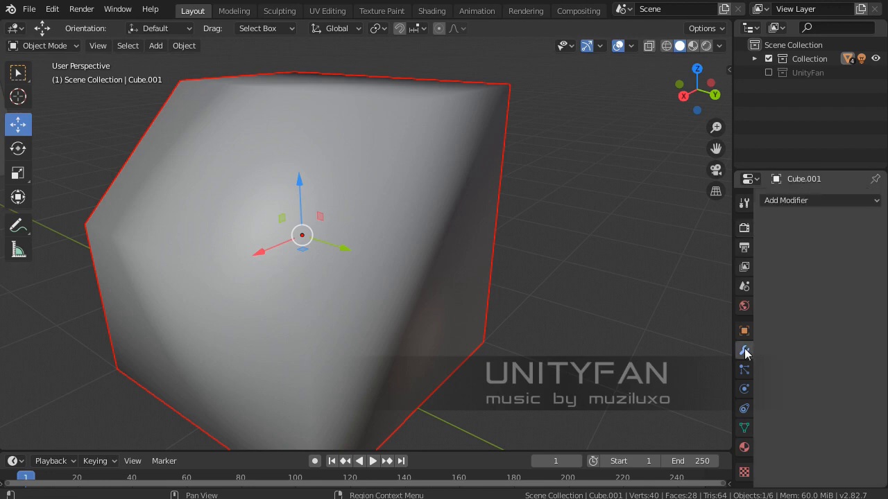
left_click(807, 202)
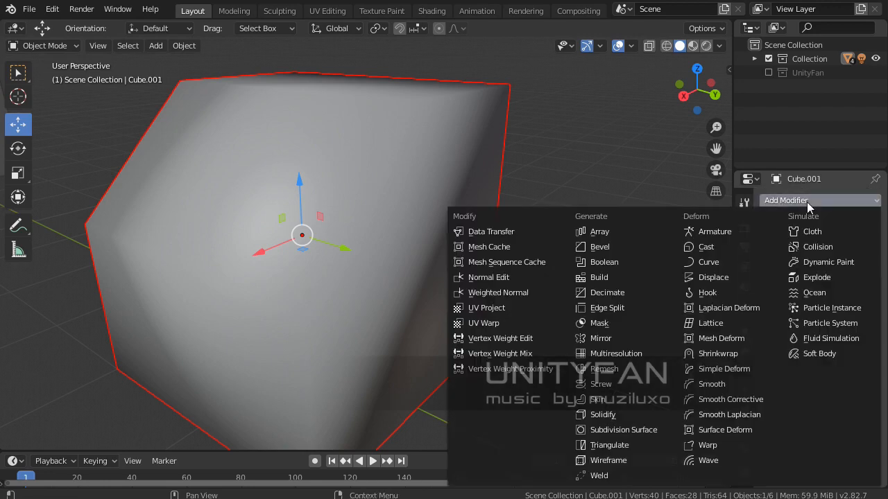
left_click(611, 248)
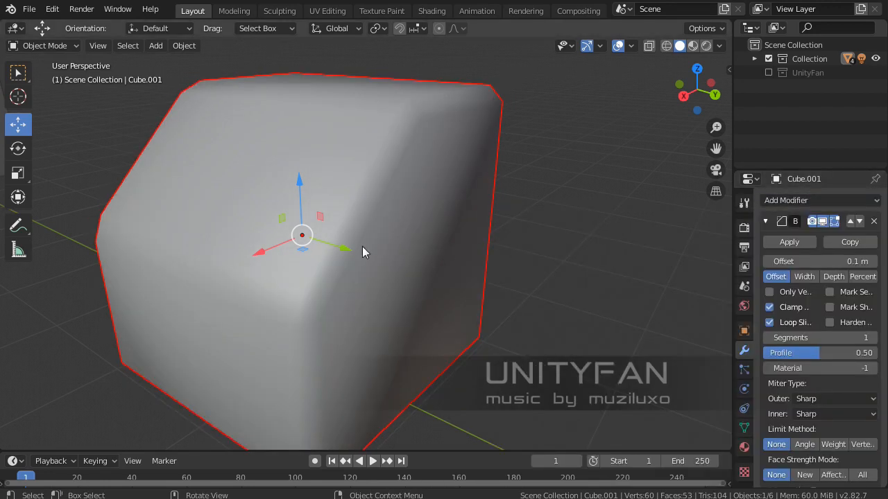
middle_click_drag(362, 247, 373, 250)
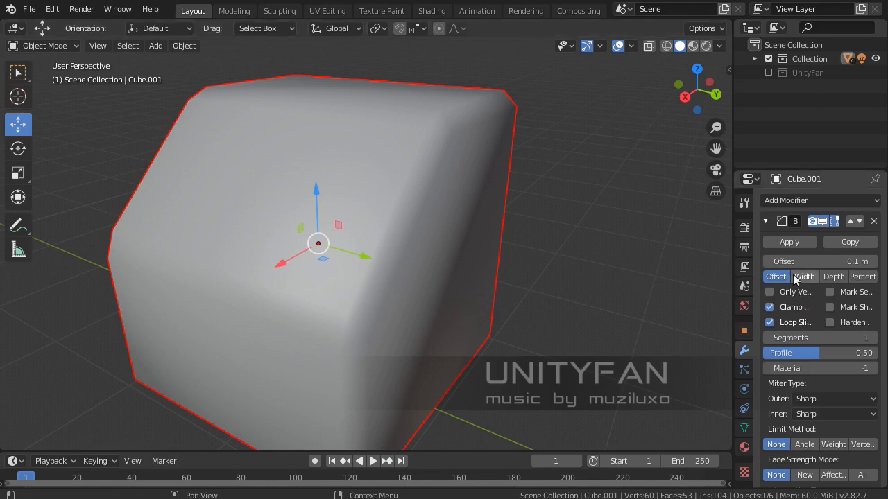
left_click(765, 222)
left_click(765, 221)
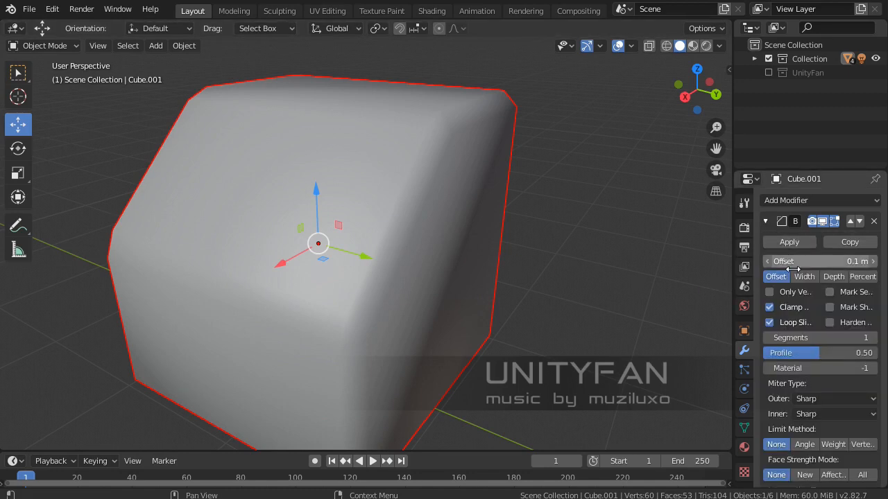
Set the Bevel modifier's segments to 3 and frame the cube to check its rounded edges.
scroll(803, 334, "down", 1)
scroll(803, 334, "down", 1)
middle_click_drag(494, 291, 347, 267)
scroll(346, 267, "up", 1)
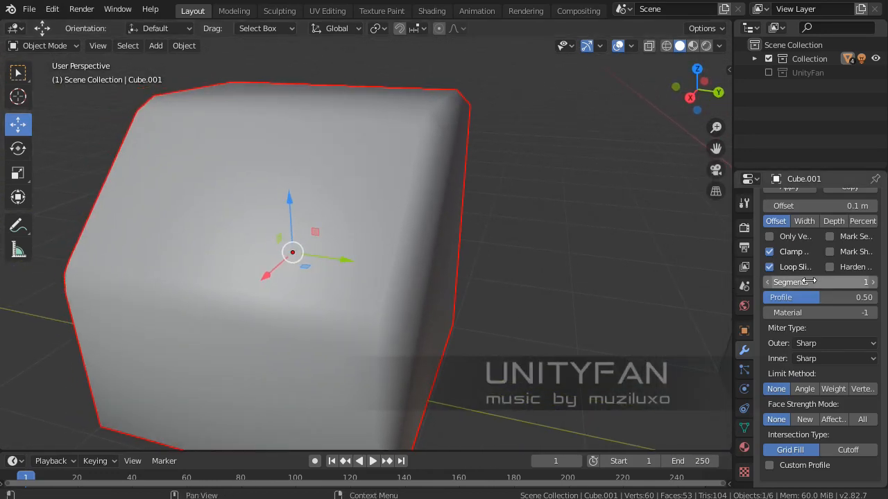
left_click(874, 283)
left_click(874, 282)
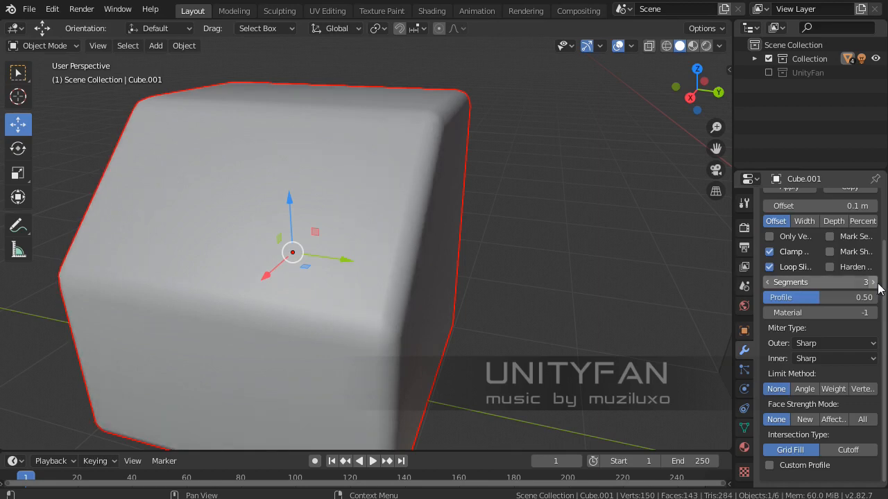
middle_click_drag(516, 260, 399, 257)
key("KP_Decimal")
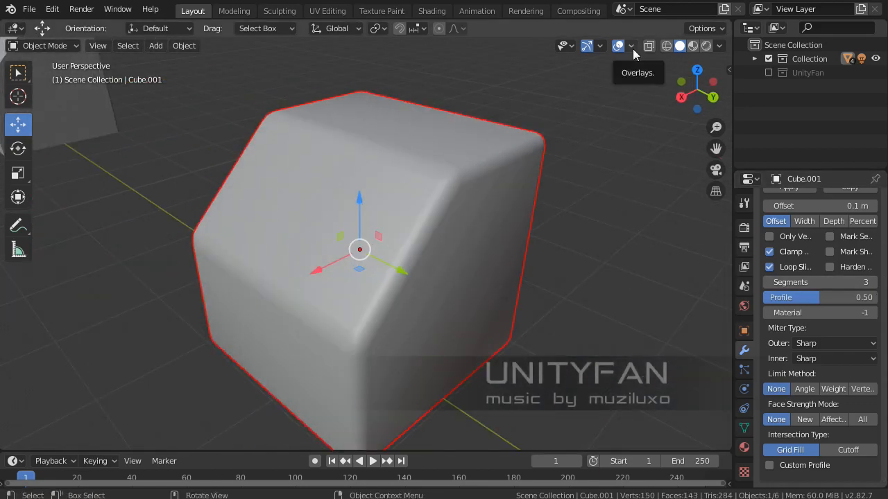
Examine the bevelled cube's edge topology in wireframe shading, then compare its surface with the neighbouring cube in solid shading.
left_click(663, 44)
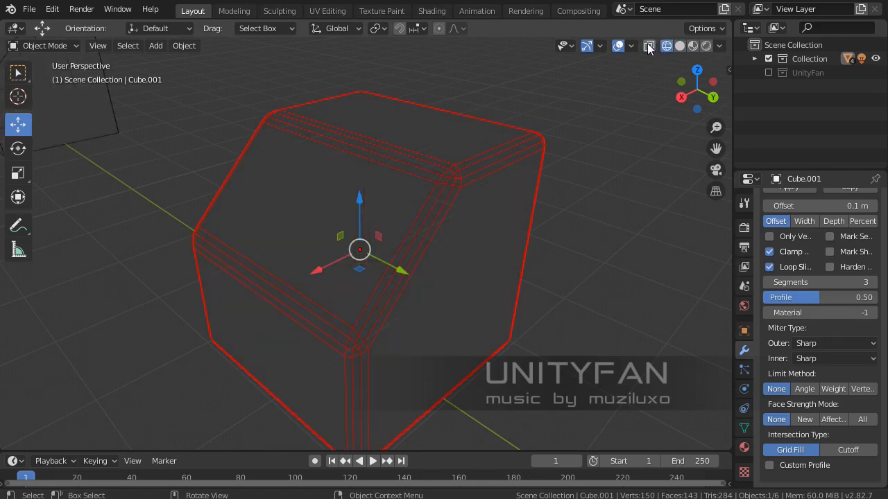
left_click(580, 147)
middle_click_drag(532, 211, 671, 72)
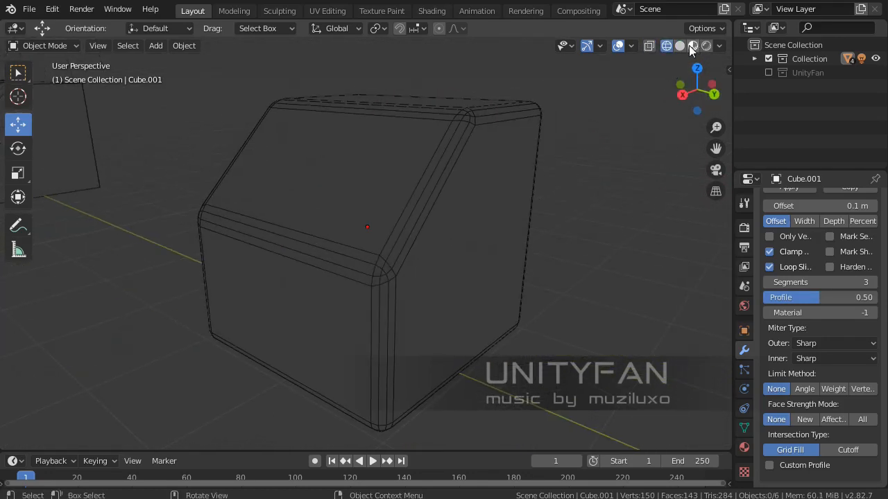
left_click(679, 46)
mouse_move(450, 229)
middle_mouse_down()
mouse_move(456, 248)
mouse_move(321, 209)
mouse_move(345, 237)
mouse_move(486, 231)
mouse_move(457, 237)
middle_mouse_up()
left_click(321, 209)
scroll(458, 234, "up", 5)
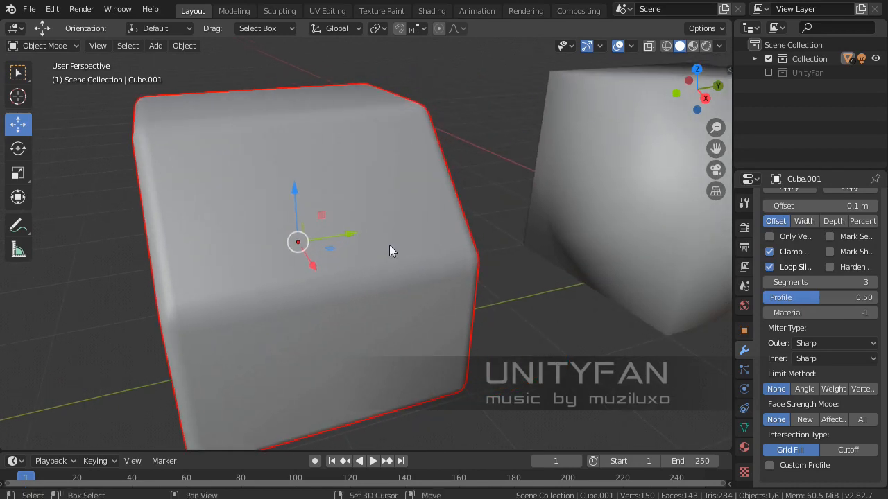
middle_click_drag(501, 200, 439, 239)
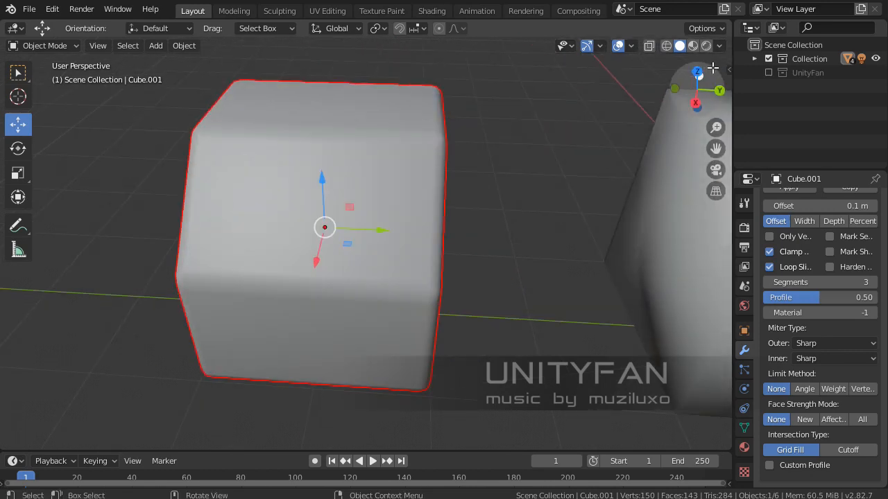
Switch the viewport lighting to MatCap and choose the glossy light grey matcap with window-like reflections.
left_click(720, 46)
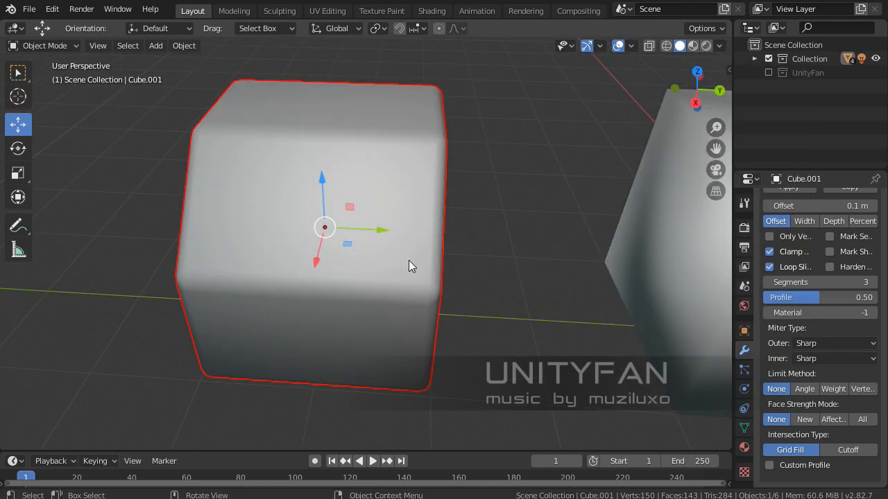
mouse_move(408, 260)
middle_mouse_down()
mouse_move(366, 252)
mouse_move(314, 212)
mouse_move(288, 244)
mouse_move(416, 270)
mouse_move(570, 218)
middle_mouse_up()
left_click(721, 47)
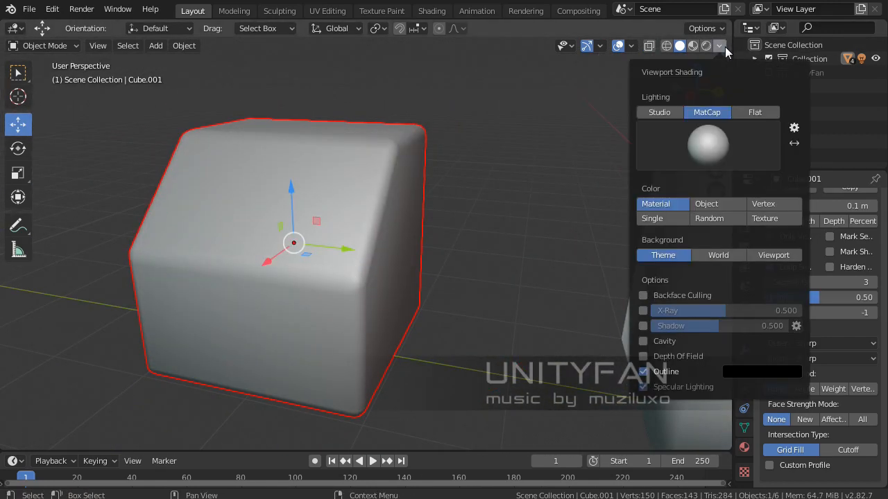
left_click(708, 126)
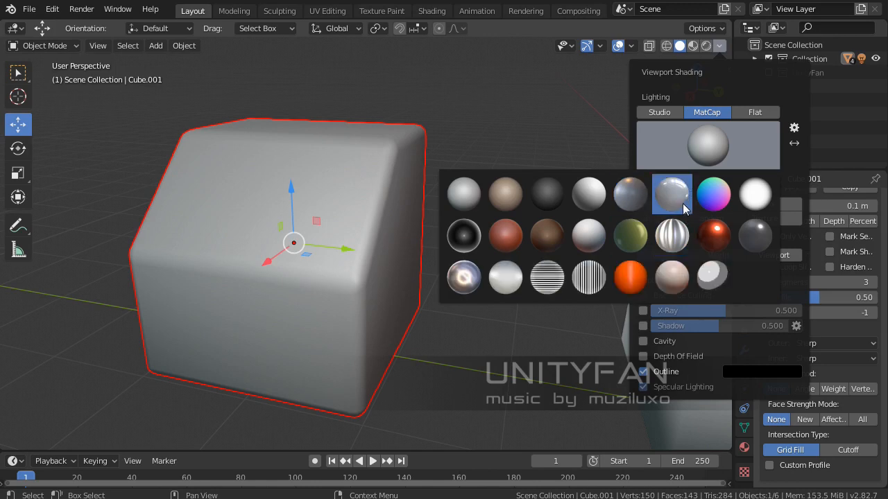
left_click(677, 201)
mouse_move(264, 283)
middle_mouse_down()
mouse_move(364, 296)
mouse_move(412, 283)
mouse_move(327, 260)
mouse_move(255, 298)
mouse_move(287, 296)
mouse_move(237, 287)
mouse_move(216, 259)
mouse_move(300, 247)
mouse_move(196, 258)
mouse_move(315, 245)
mouse_move(297, 185)
mouse_move(376, 168)
mouse_move(406, 145)
mouse_move(407, 173)
mouse_move(361, 239)
mouse_move(514, 285)
mouse_move(442, 280)
mouse_move(507, 274)
mouse_move(511, 257)
mouse_move(282, 260)
middle_mouse_up()
Select the unbevelled smooth-shaded cube at the positive Y end and enable the Wireframe overlay in the viewport.
left_click(442, 280)
scroll(281, 260, "up", 1)
left_click(718, 46)
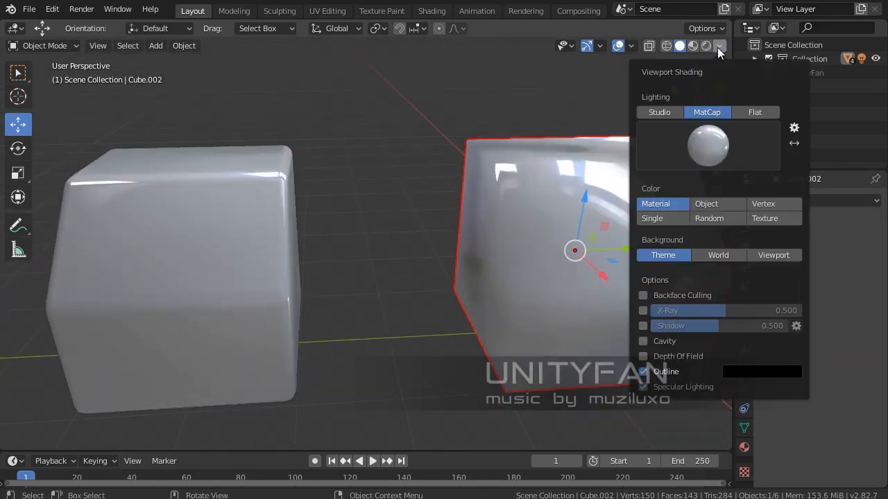
left_click(634, 44)
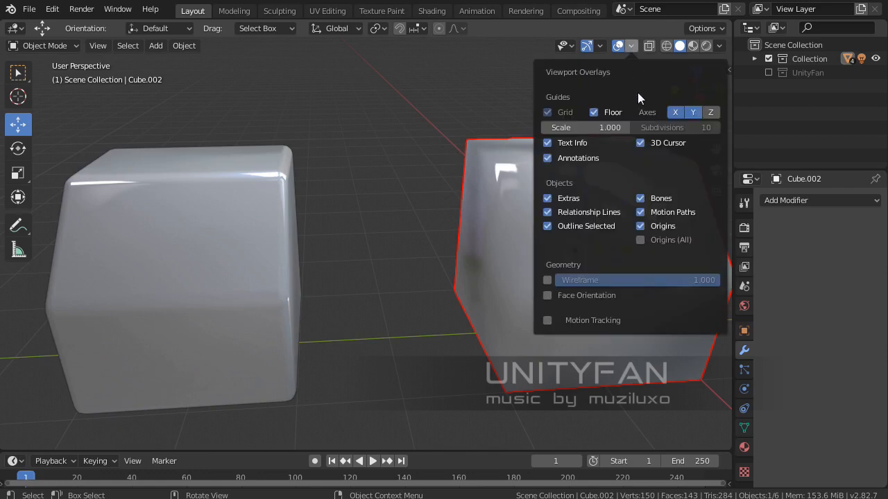
left_click(551, 275)
left_click(375, 264)
middle_click_drag(375, 264, 430, 278)
left_click(434, 288)
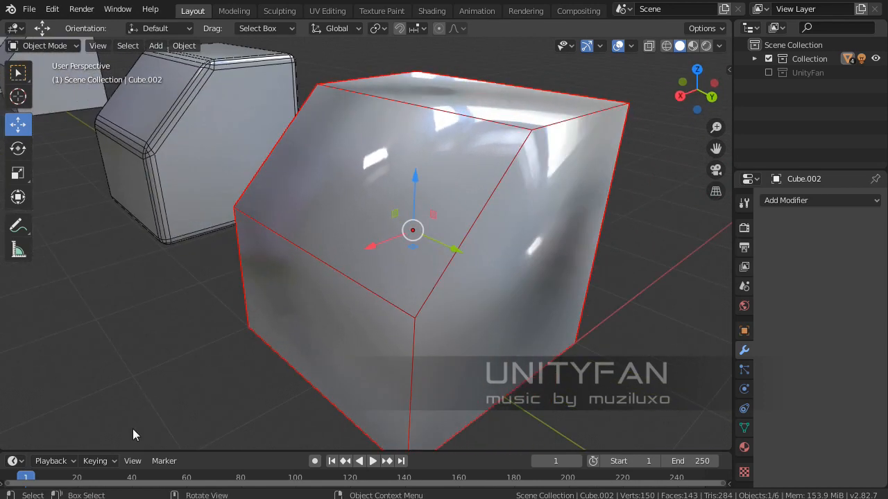
Enter Edit Mode on the selected cube and select the edges around its positive Y face in edge select mode.
key("Tab")
left_click(589, 271)
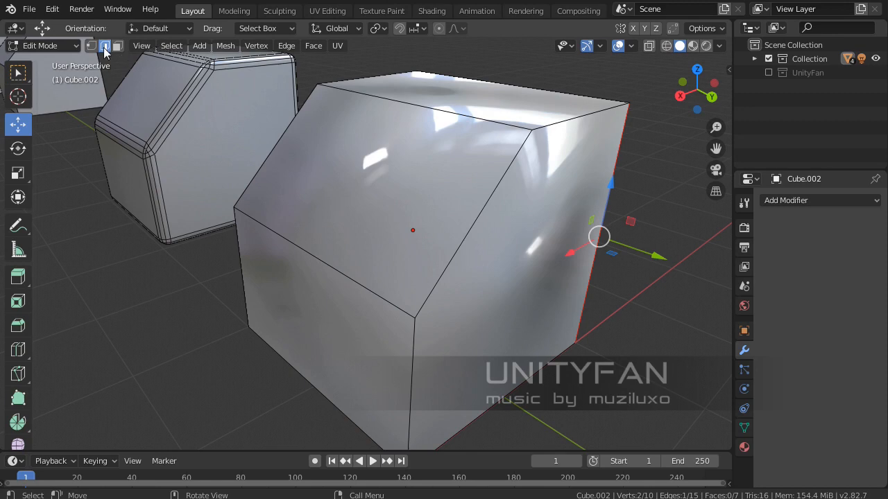
scroll(513, 286, "down", 4)
left_click(405, 337)
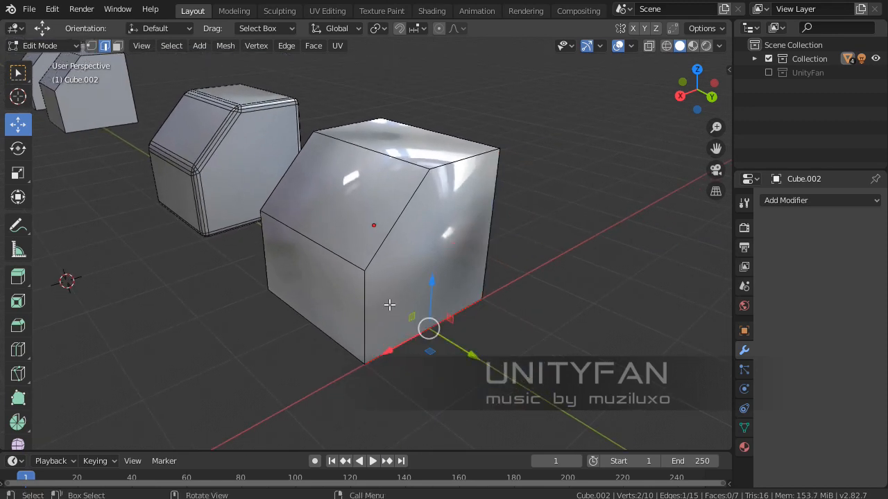
scroll(388, 306, "up", 2)
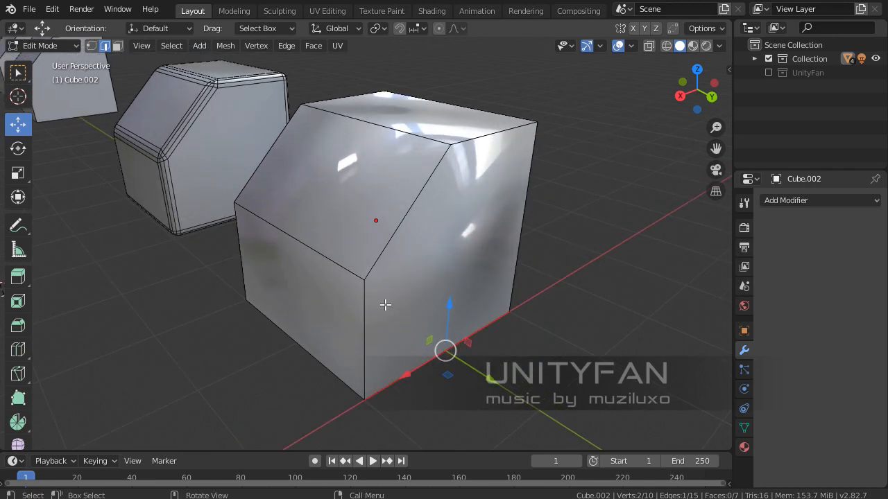
left_click(484, 140, "ctrl")
middle_click_drag(529, 188, 514, 325)
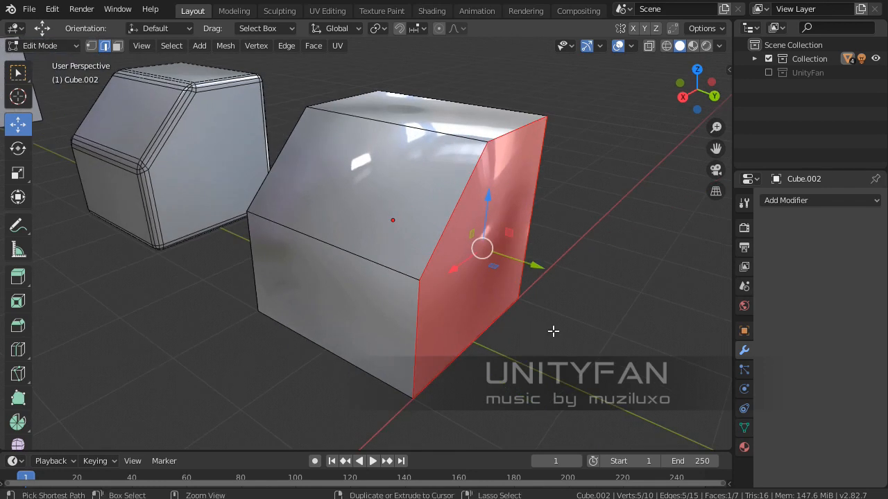
Bevel the edges around the positive Y face with an offset of about 0.135 m and 3 segments.
key("ctrl+b")
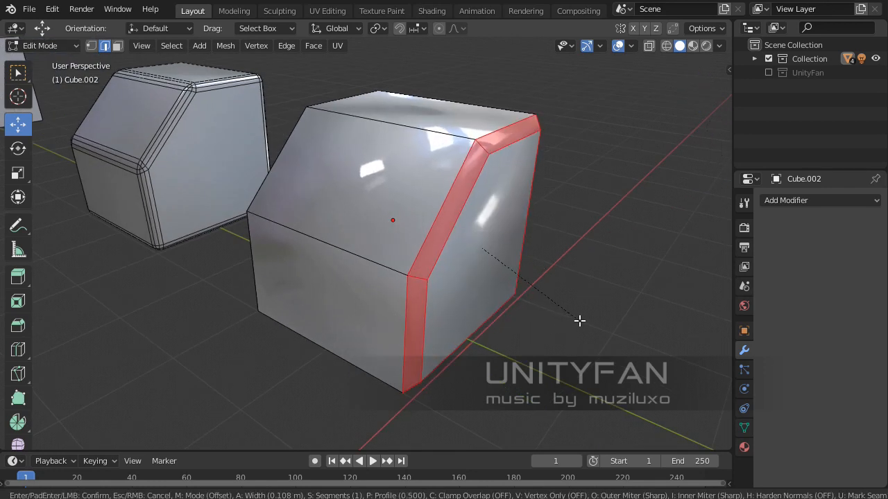
left_click(582, 322)
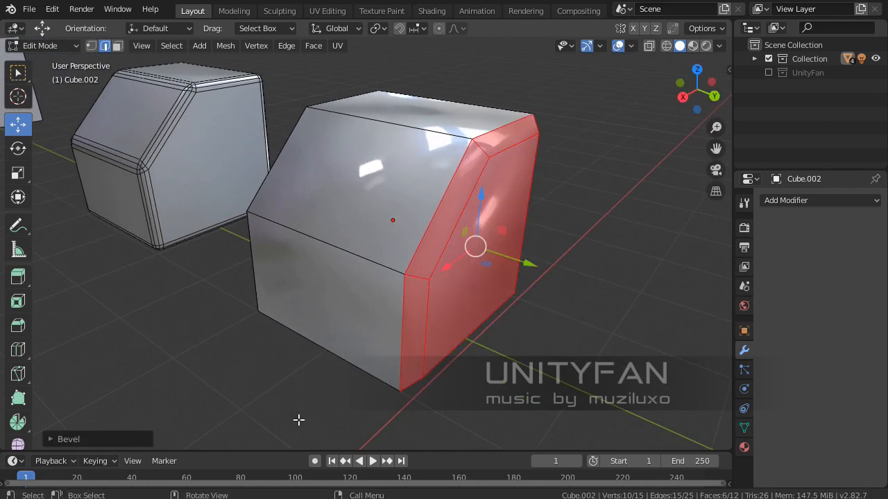
left_click(76, 440)
middle_click_drag(352, 381, 265, 323)
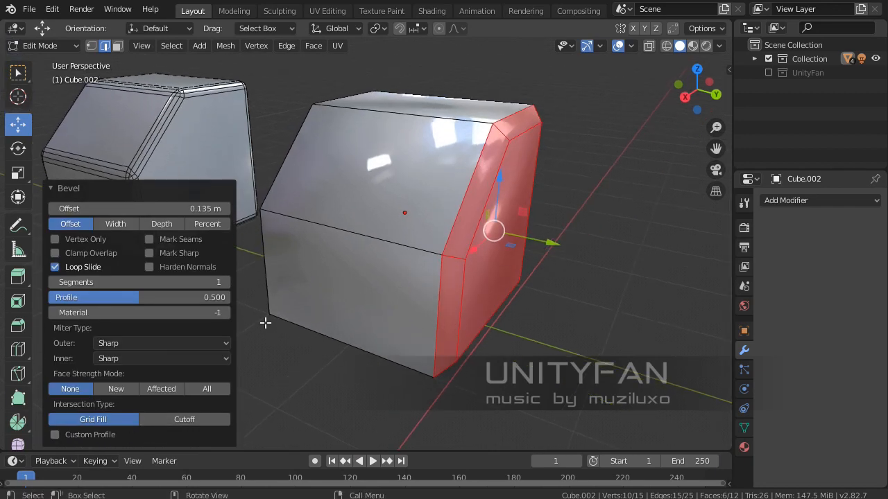
left_click(226, 283)
left_click(226, 283)
middle_click_drag(521, 303, 495, 283)
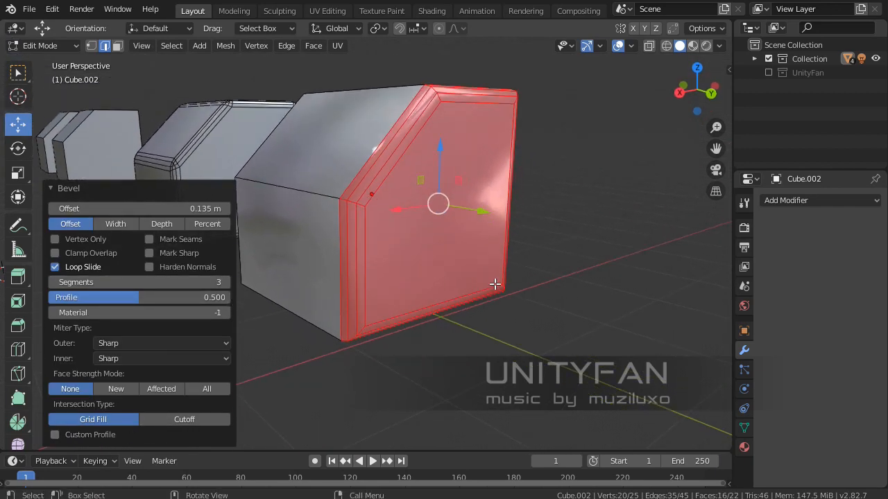
scroll(494, 283, "up", 3)
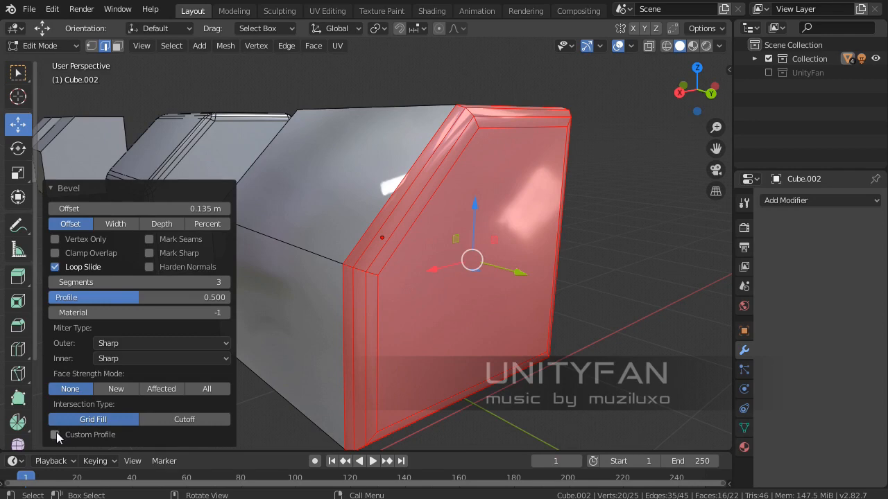
Enable the bevel's custom profile and place a curve point at about X 0.42424, Y 0.89773.
left_click(55, 435)
middle_click_drag(415, 312, 434, 248)
scroll(497, 287, "up", 1)
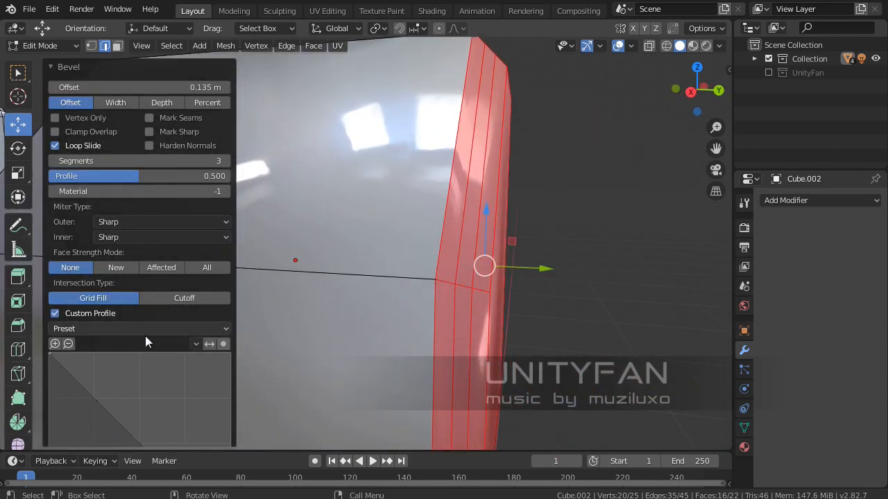
middle_click_drag(154, 341, 176, 219)
middle_click_drag(273, 303, 260, 319)
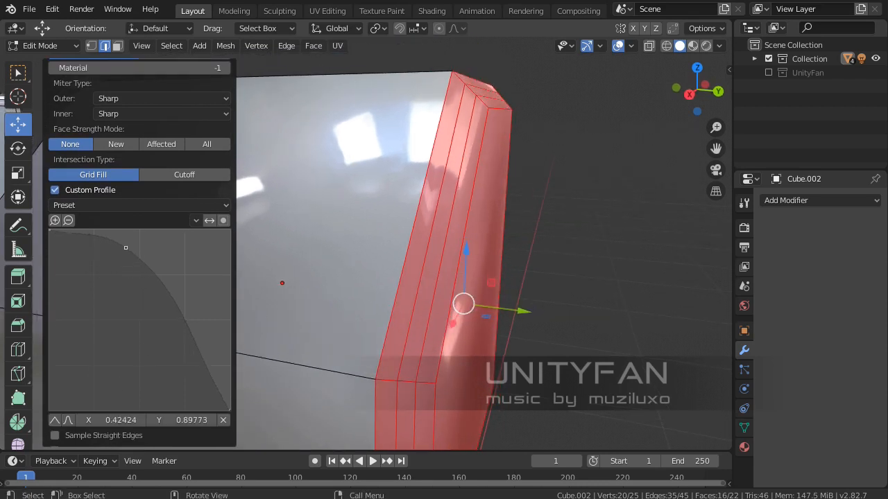
Make the profile point a vector handle, move it to X 0.51515, Y 1.00000, and place another point on the curve's maximum X edge.
left_click(55, 435)
left_click(56, 420)
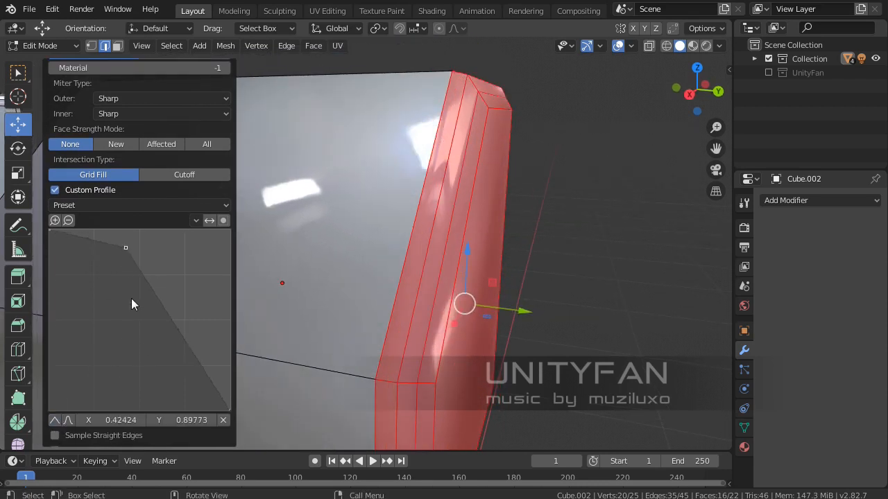
left_click_drag(133, 232, 133, 229)
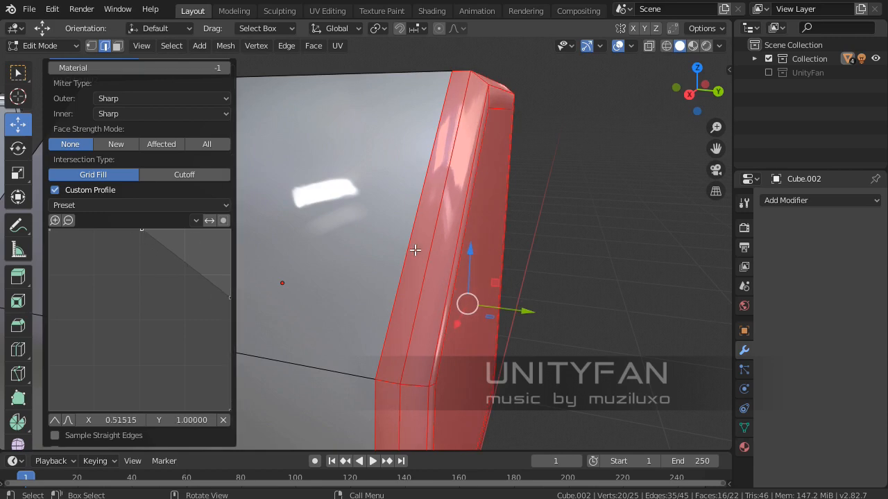
middle_click_drag(414, 251, 464, 258)
Bevel the edges around the cube's negative Y face by about 0.12 m with 3 segments and the same custom profile.
key("Tab")
scroll(436, 261, "down", 4)
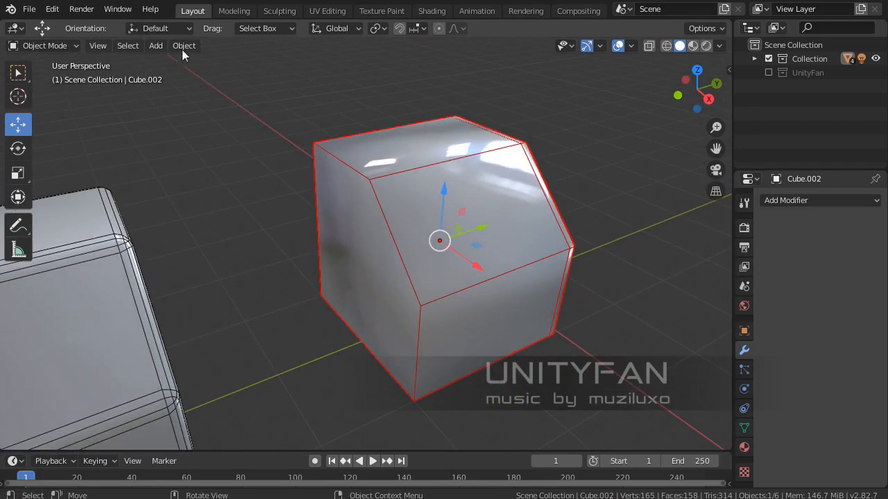
key("Tab")
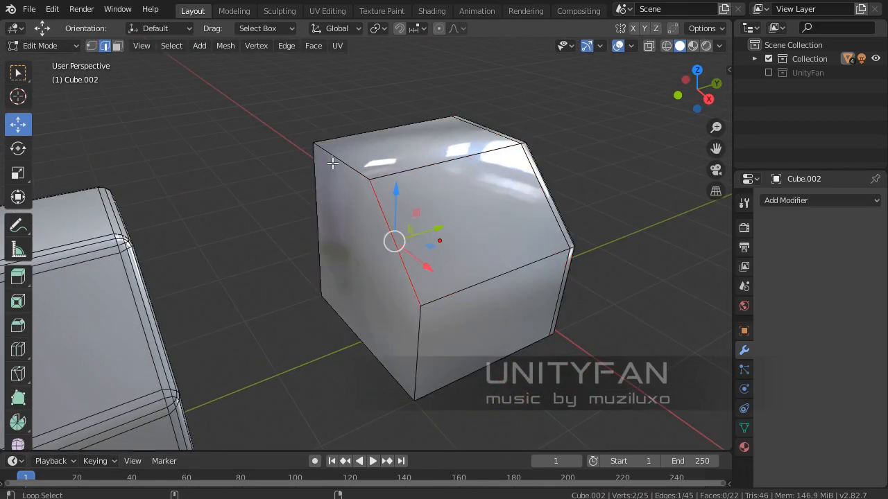
left_click(333, 163, "alt")
scroll(403, 319, "up", 5)
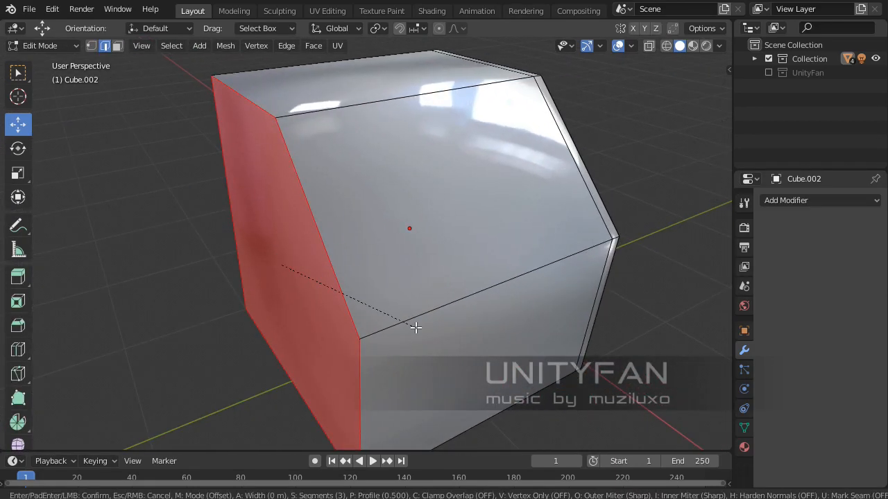
left_click(440, 328)
mouse_move(416, 325)
middle_mouse_down()
mouse_move(382, 319)
mouse_move(351, 295)
mouse_move(430, 323)
middle_mouse_up()
middle_click_drag(430, 323, 489, 325)
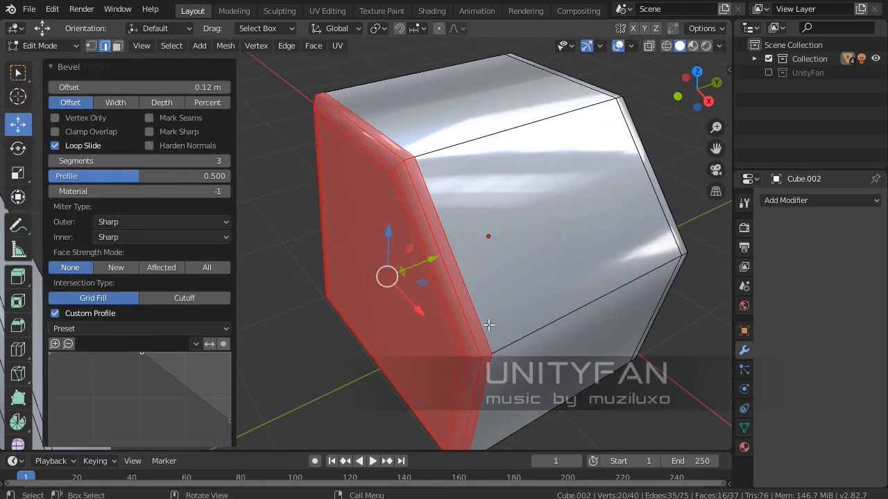
Bevel the cube's remaining edge loops along Y by about 0.11 m with 3 segments and the same custom profile.
left_click(564, 323)
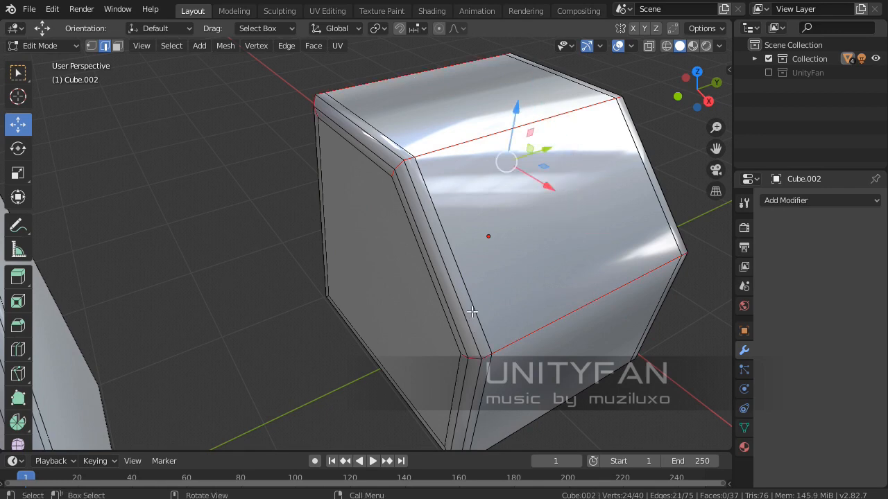
middle_click_drag(472, 312, 477, 235)
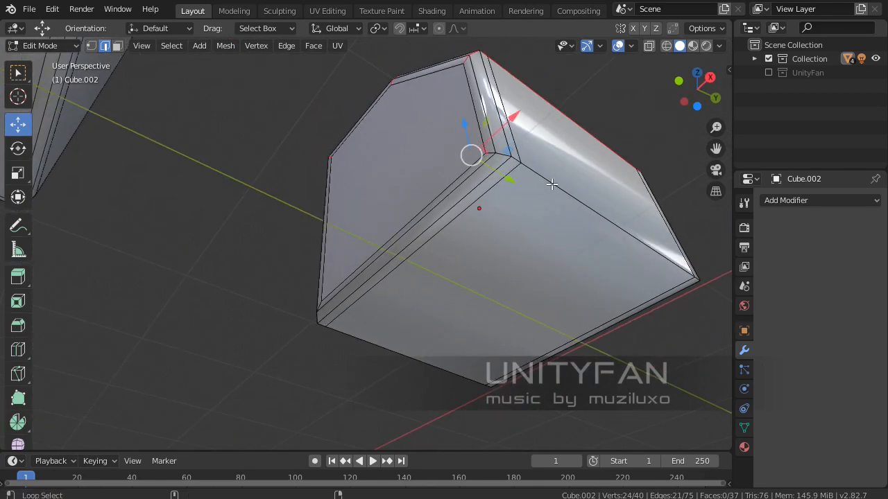
middle_click_drag(440, 276, 416, 336)
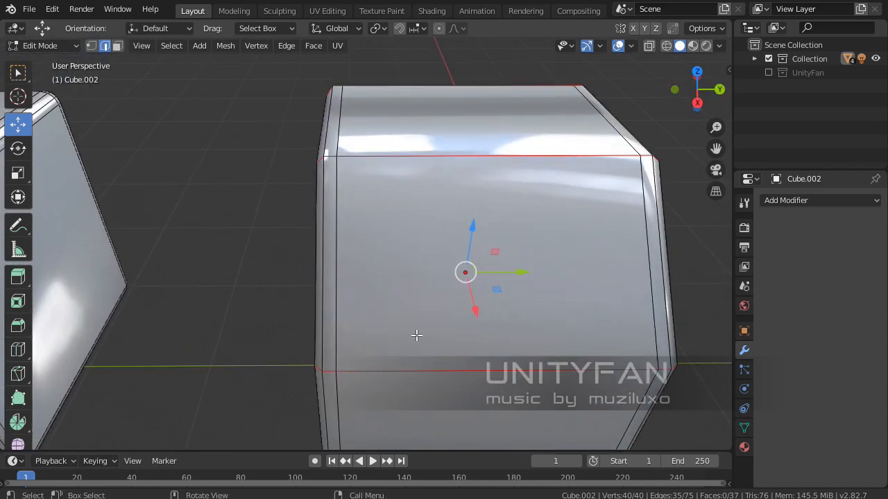
left_click(559, 308)
scroll(467, 299, "down", 4)
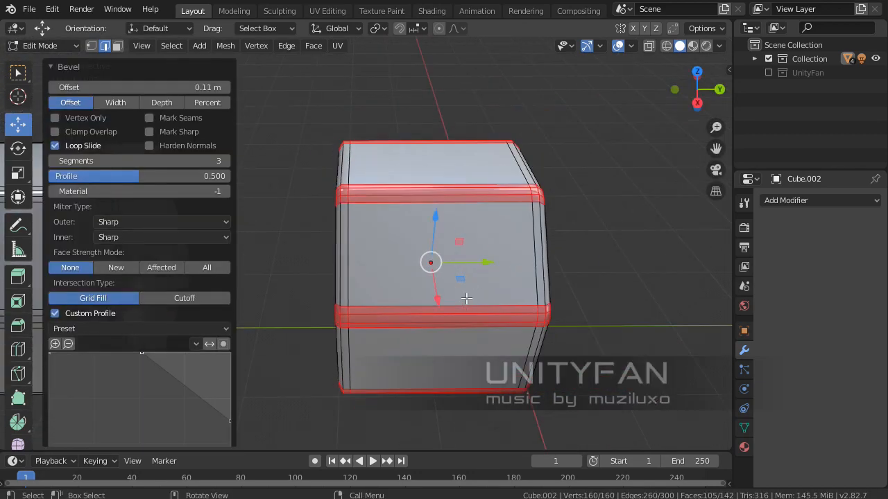
middle_click_drag(468, 299, 636, 299, "shift")
left_click(138, 72)
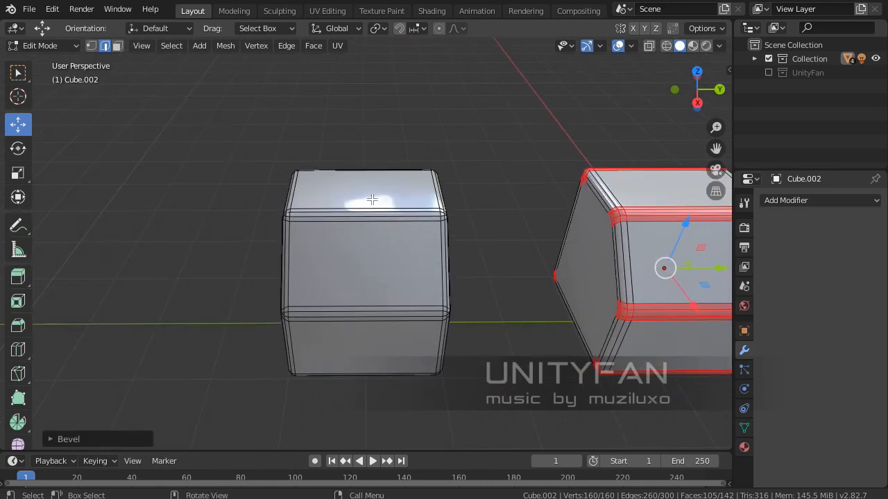
Undo the last bevel and bevel the same lengthwise edges again to match the neighbouring cube.
middle_click_drag(495, 222, 382, 224, "shift")
key("ctrl+z")
scroll(509, 251, "up", 2)
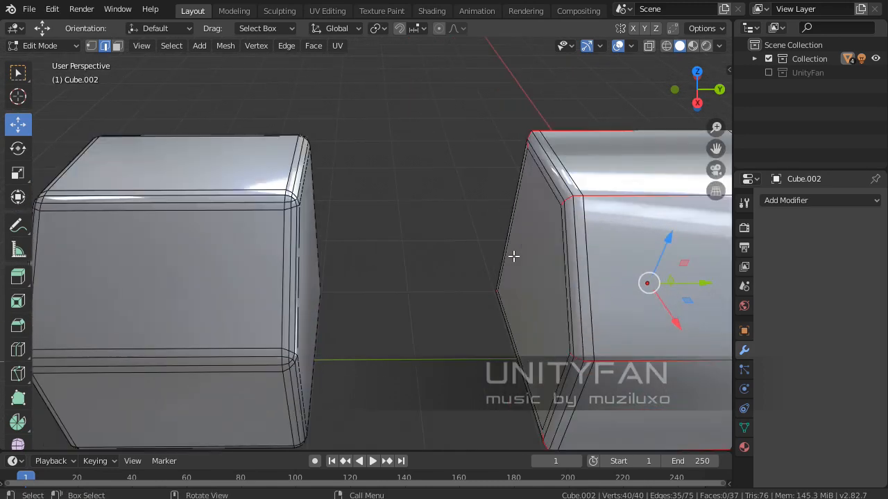
middle_click_drag(513, 256, 534, 290, "shift")
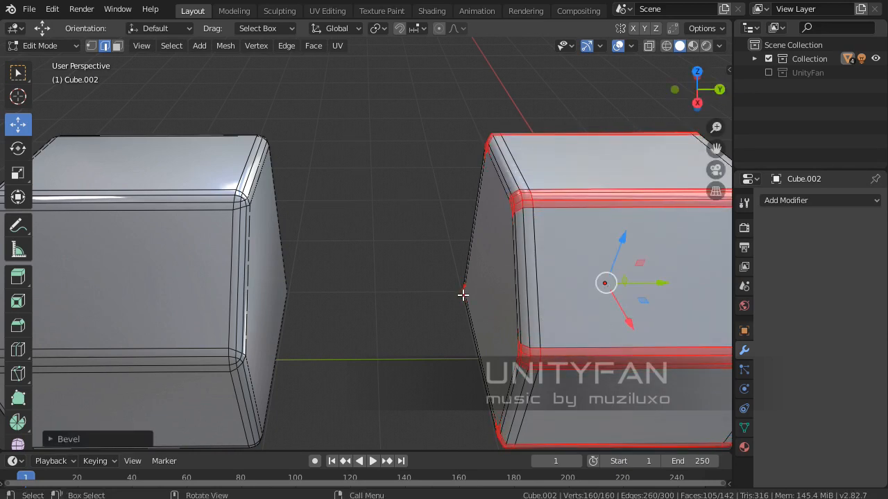
Leave Edit Mode and move the beveled cube along negative Y to bring it closer to the neighbouring cube.
key("Tab")
scroll(443, 296, "down", 4)
mouse_move(397, 302)
middle_mouse_down()
mouse_move(324, 277)
mouse_move(317, 289)
mouse_move(418, 295)
mouse_move(403, 342)
mouse_move(423, 326)
mouse_move(412, 305)
middle_mouse_up()
scroll(416, 294, "up", 3)
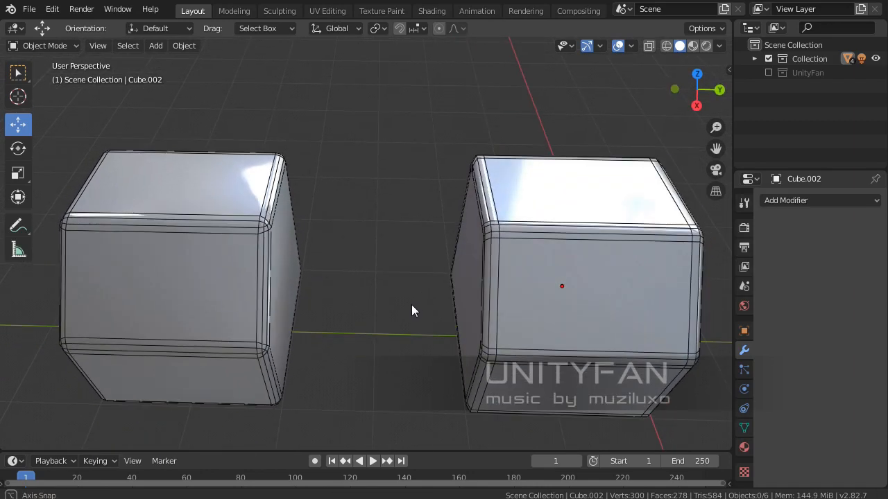
left_click(489, 272)
left_click_drag(614, 287, 421, 296)
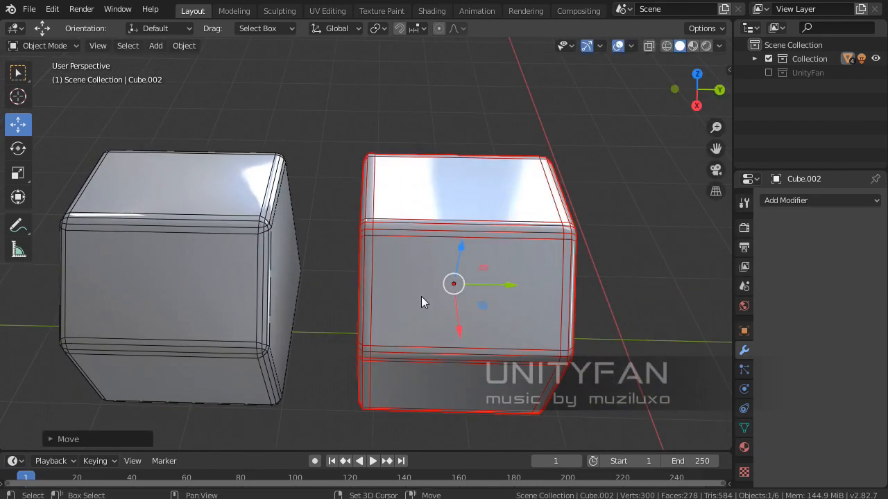
middle_click_drag(421, 296, 384, 254, "shift")
left_click(432, 269)
Duplicate the nearer unbeveled cube along the Y axis and place the copy beside the two beveled cubes.
scroll(384, 255, "down", 1)
middle_click_drag(256, 261, 511, 263, "shift")
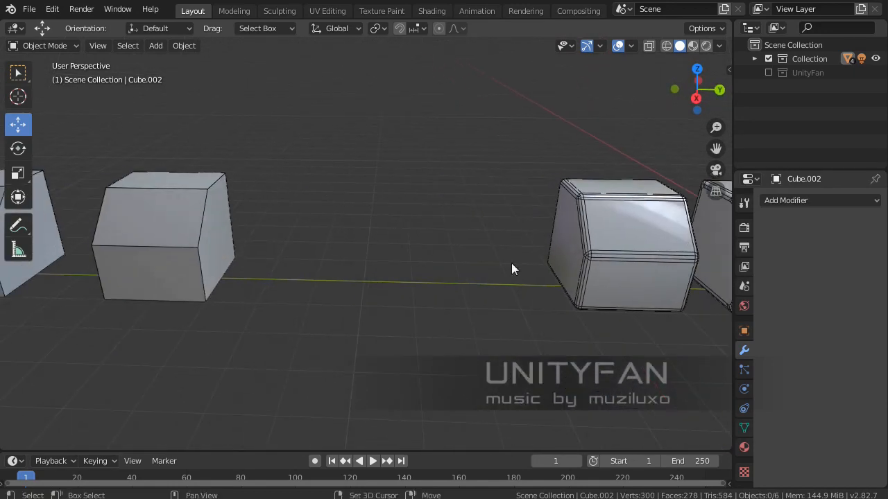
scroll(201, 243, "down", 2)
left_click(199, 242)
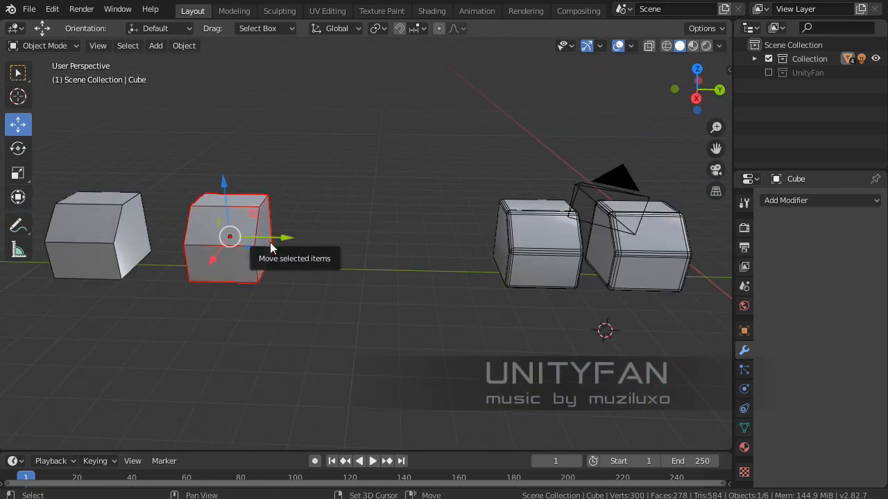
key("shift+d")
key("y")
middle_click_drag(479, 243, 341, 158, "shift")
scroll(395, 250, "up", 3)
scroll(457, 293, "up", 2)
Shade the duplicated unbeveled cube smooth and shift it slightly along negative Y.
right_click(388, 252)
left_click(354, 253)
scroll(340, 159, "down", 3)
middle_click_drag(419, 248, 437, 273)
scroll(425, 268, "up", 2)
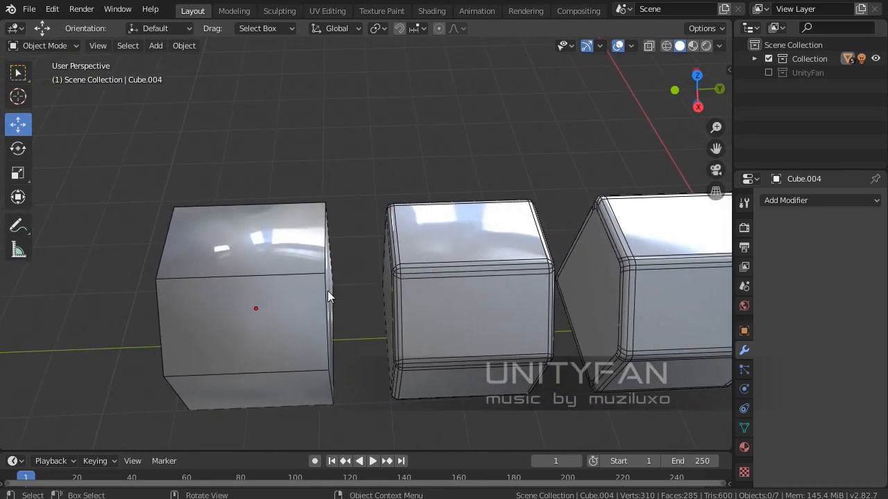
left_click_drag(305, 307, 302, 307)
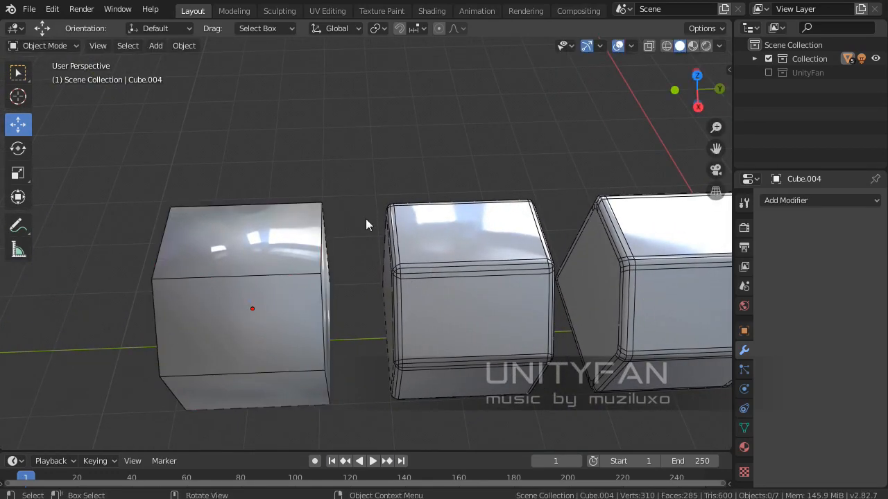
Turn off the viewport's wireframe overlay for the three smooth-shaded cubes.
scroll(365, 218, "up", 2)
middle_click_drag(345, 308, 392, 267, "shift")
left_click(631, 46)
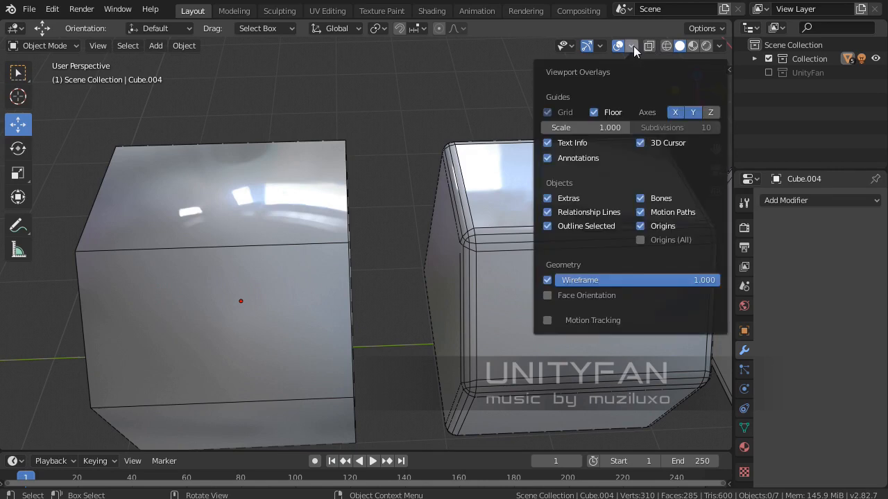
left_click(551, 280)
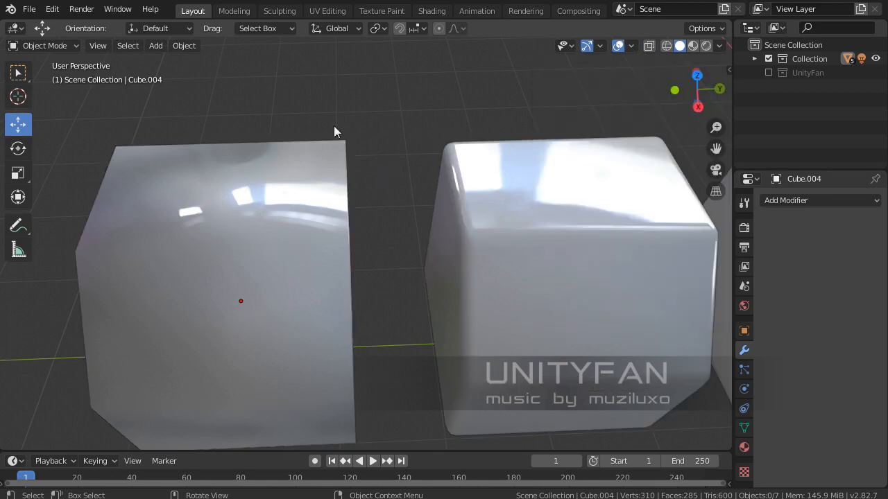
Examine the reflections on the unbeveled cube and the two beveled cubes from several angles.
middle_click_drag(443, 214, 223, 231)
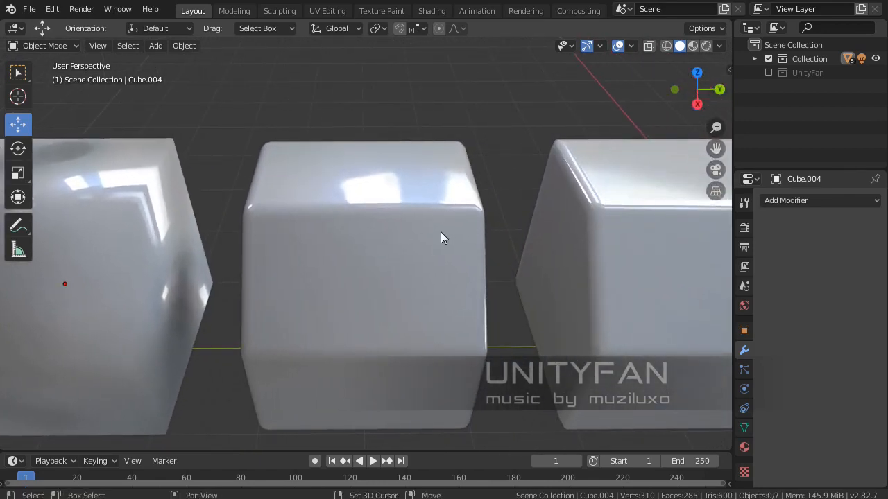
middle_click_drag(443, 237, 442, 179)
scroll(372, 132, "up", 2)
middle_click_drag(373, 134, 350, 264)
scroll(326, 265, "down", 2)
scroll(349, 261, "up", 1)
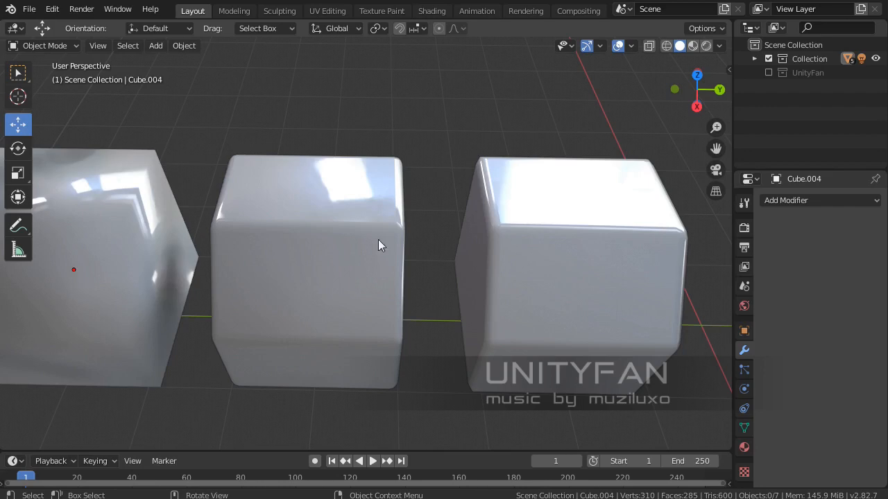
middle_click_drag(427, 263, 392, 250)
Add a monkey mesh and rotate it about the Z axis to face the front of the cubes.
key("shift+a")
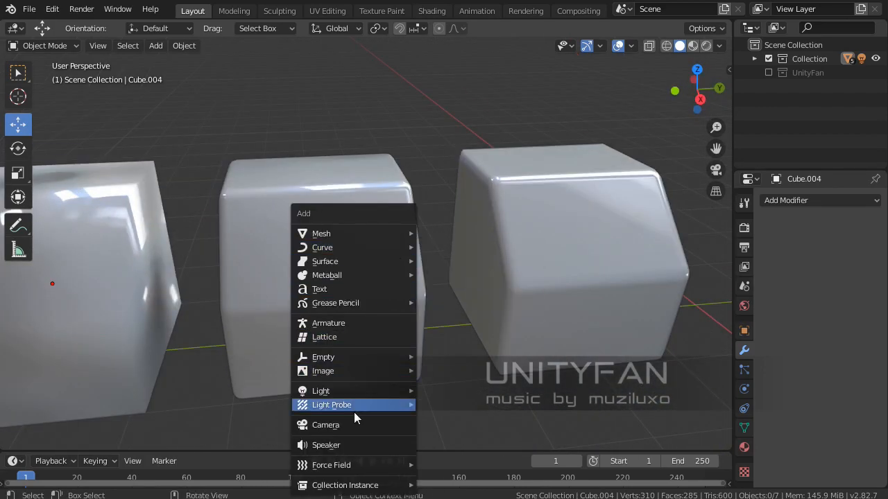
mouse_move(355, 232)
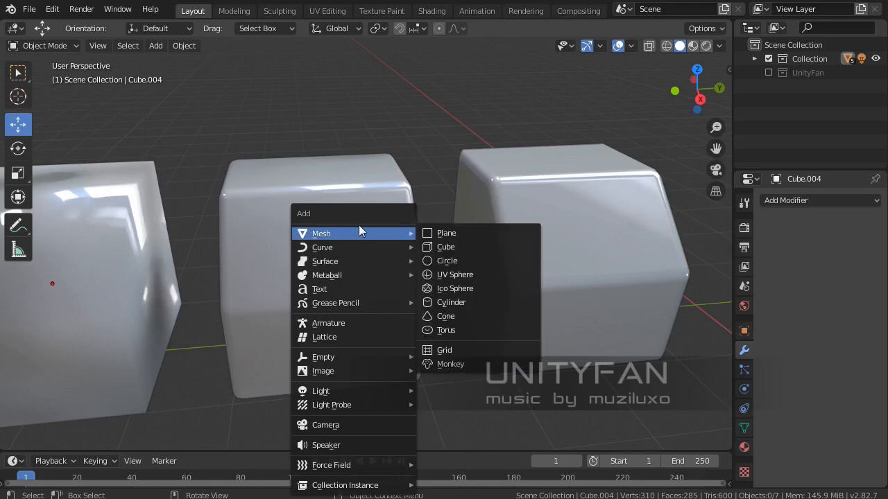
left_click(450, 364)
middle_click_drag(367, 317, 386, 322)
scroll(471, 319, "up", 4)
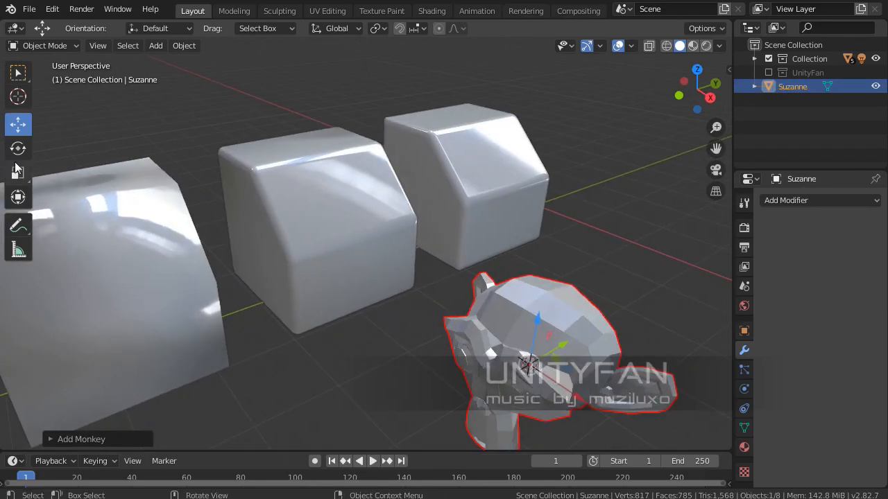
left_click_drag(518, 400, 595, 388)
middle_click_drag(595, 389, 543, 331)
Scale the monkey to about 0.34 and shade it smooth.
key("s")
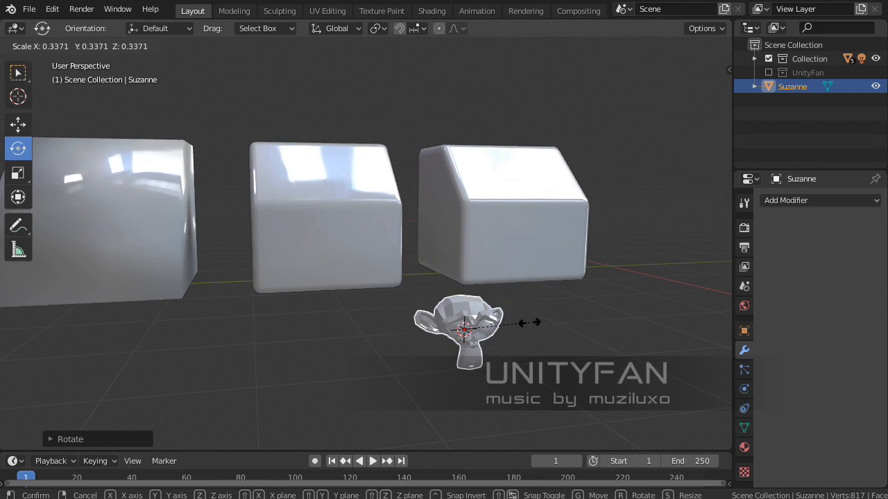
right_click(485, 334)
left_click(442, 262)
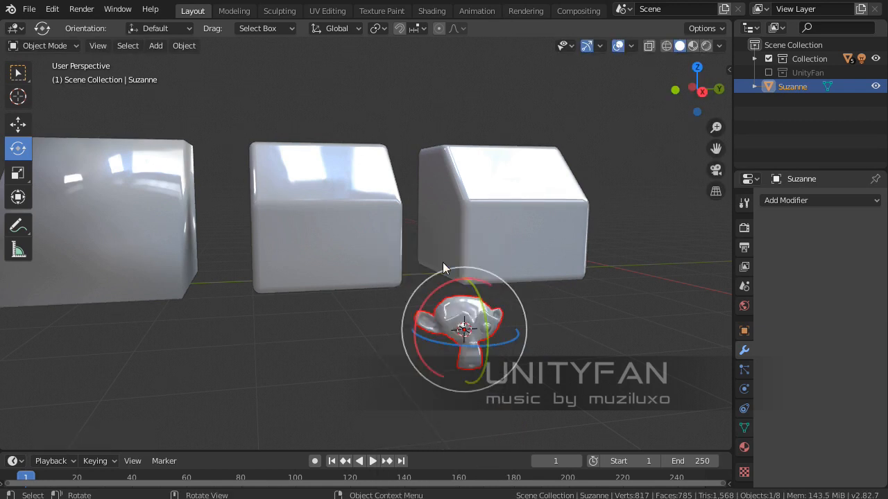
scroll(267, 199, "up", 1)
middle_click_drag(114, 177, 120, 182, "shift")
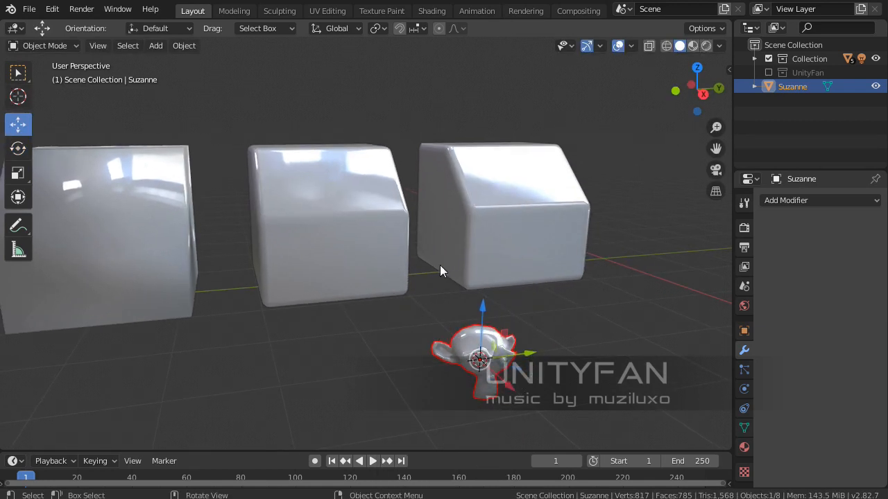
Raise the monkey above the cubes, display materials in Material Preview, and move it about 3.77 m along negative X.
left_click_drag(479, 300, 505, 90)
middle_click_drag(474, 172, 498, 191)
middle_click_drag(498, 191, 558, 264, "shift")
left_click(692, 47)
left_click_drag(606, 272, 385, 177)
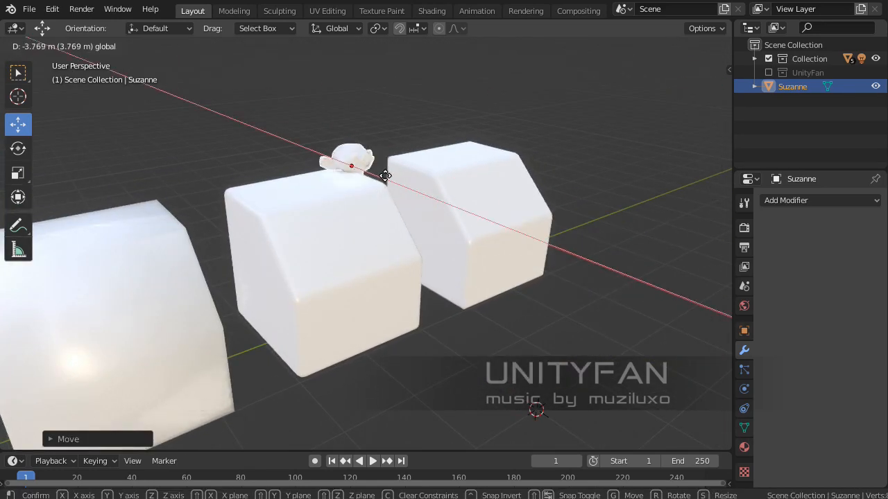
Center the monkey along Y over the middle cube and raise it about 0.33 m above its top face.
middle_click_drag(437, 273, 369, 244)
scroll(479, 269, "up", 4)
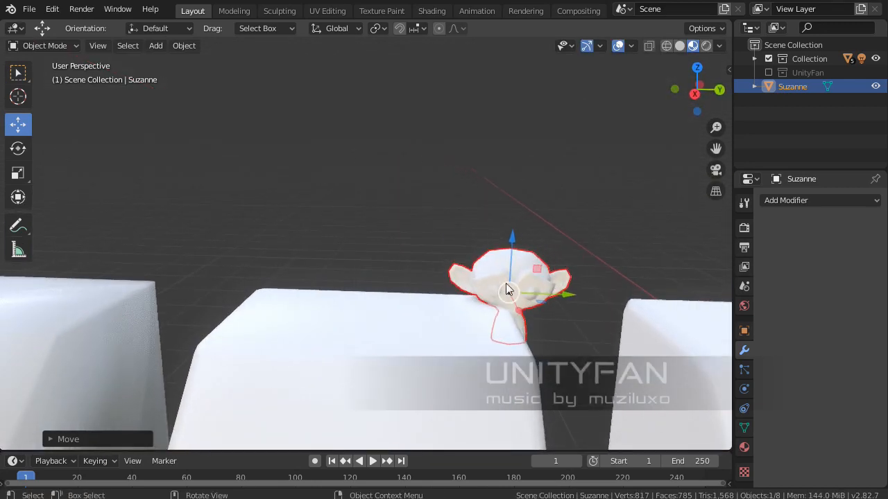
left_click_drag(565, 301, 449, 296)
left_click_drag(394, 225, 389, 188)
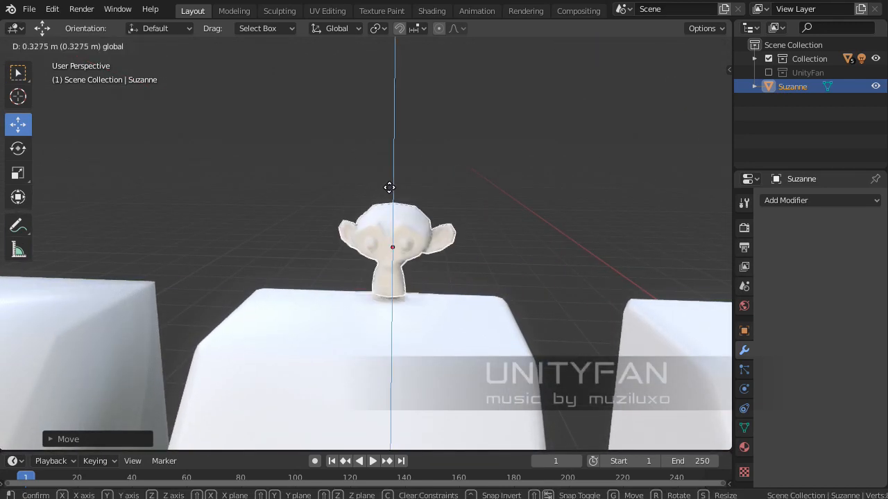
middle_click_drag(397, 219, 380, 266)
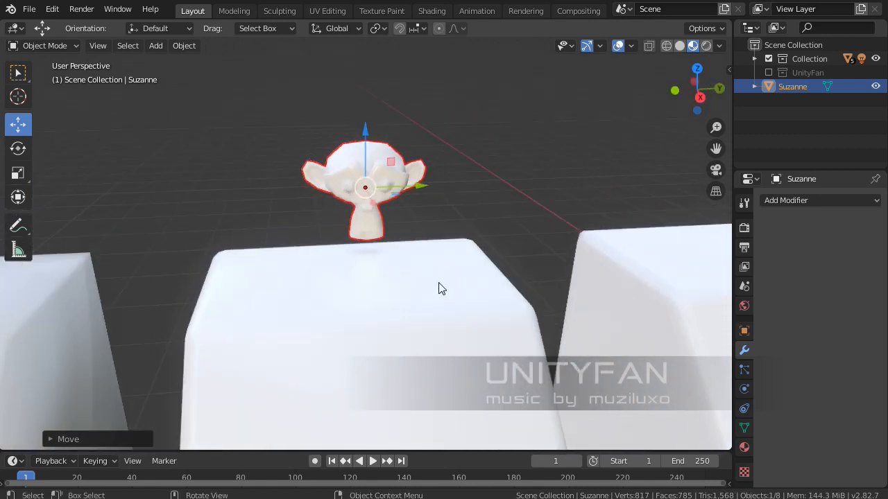
Set the cubes' shared material to Metallic 1.000 and Roughness 0.
left_click(442, 289)
scroll(758, 399, "down", 2)
left_click(744, 448)
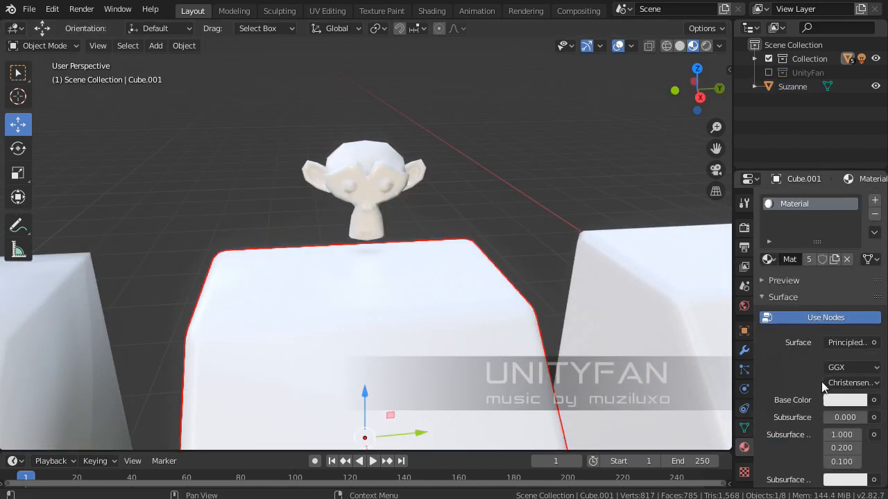
scroll(843, 398, "down", 3)
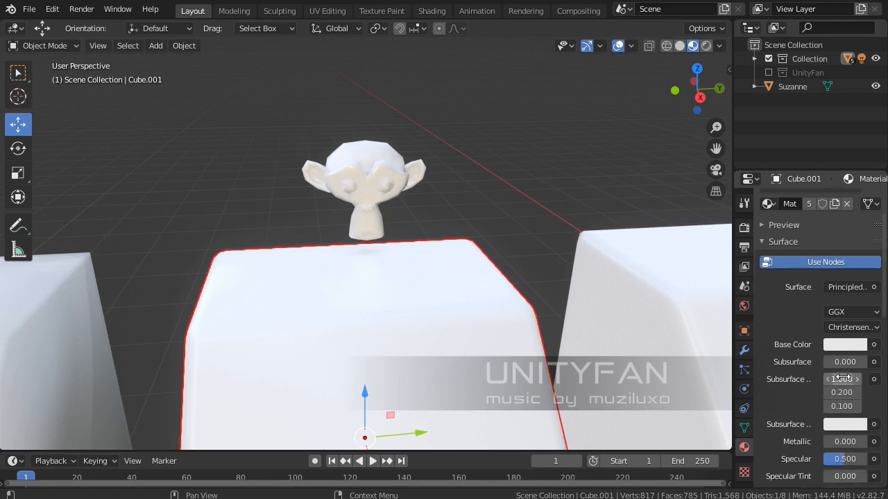
scroll(842, 395, "down", 1)
left_click_drag(842, 394, 868, 397)
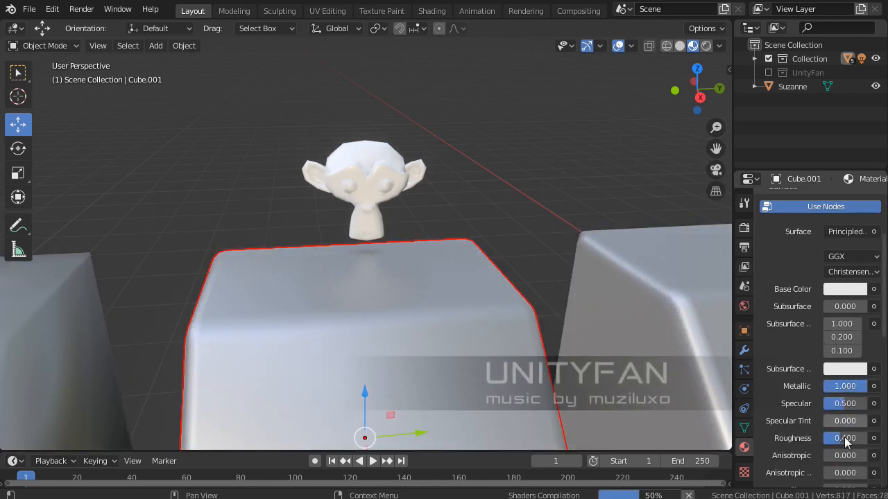
left_click(845, 437)
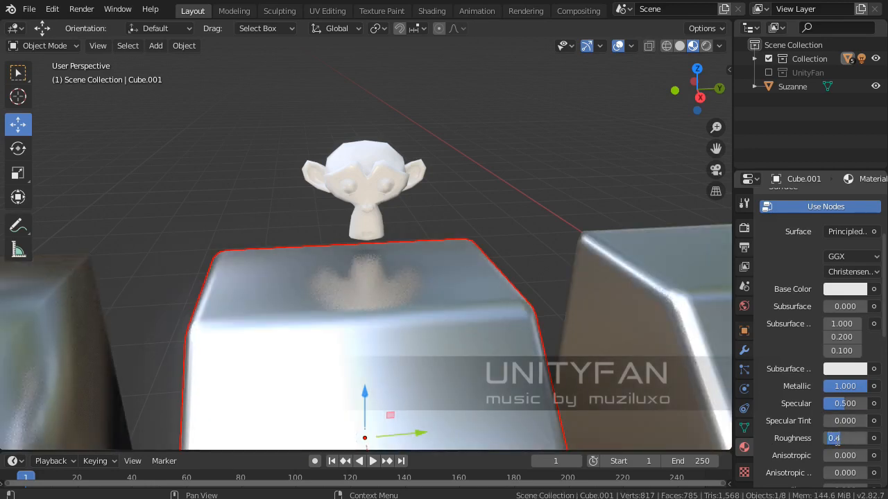
type("0")
key("Return")
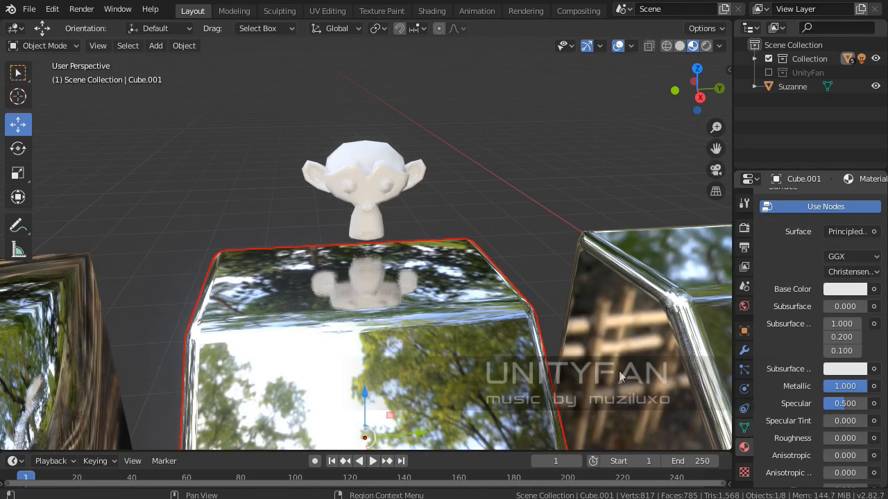
Lower the monkey slightly onto the middle cube's top face.
middle_click_drag(443, 271, 409, 241)
left_click(392, 205)
mouse_move(382, 160)
left_mouse_down()
mouse_move(383, 115)
mouse_move(398, 157)
left_mouse_up()
left_click(499, 190)
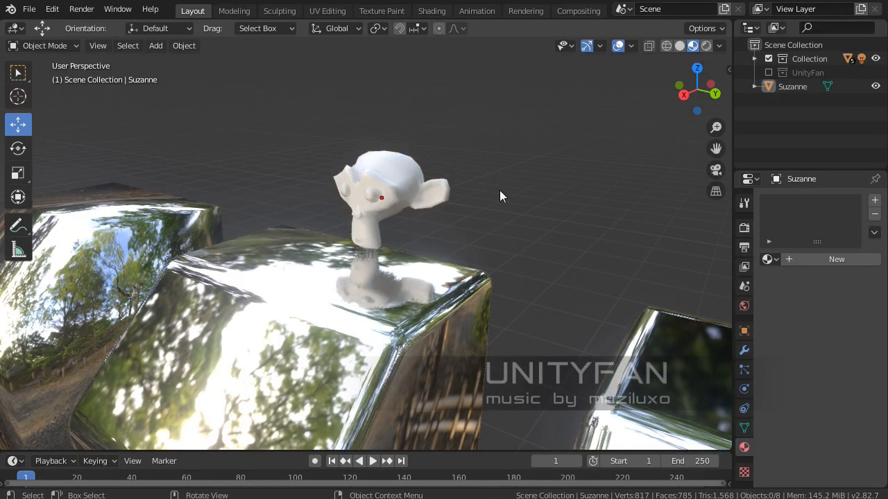
Duplicate the monkey about 3 m along negative Y and center the copy over the neighboring curved-looking cube.
middle_click_drag(499, 190, 466, 185)
left_click(463, 187)
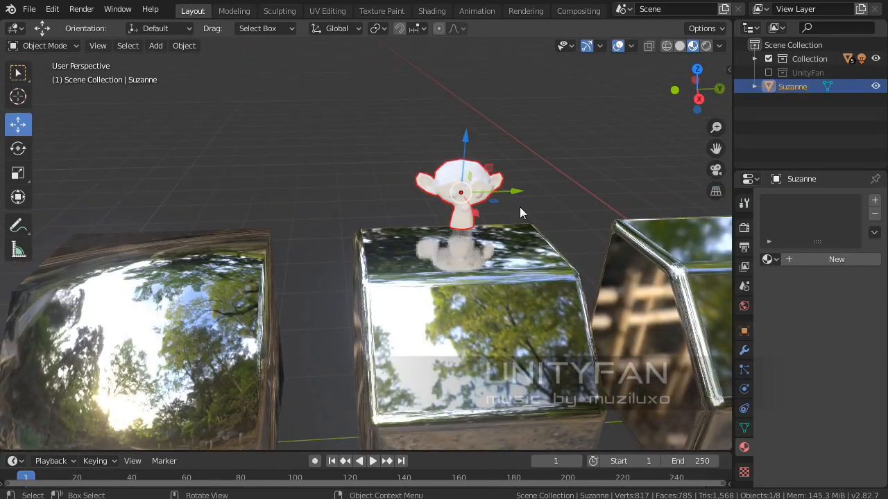
key("shift+d")
key("y")
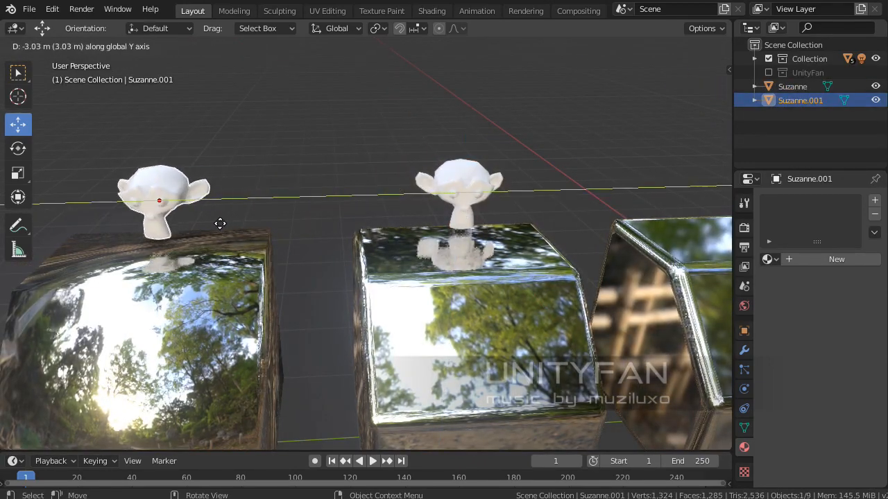
left_click(215, 234)
middle_click_drag(216, 229, 304, 214, "shift")
middle_click_drag(303, 226, 314, 239)
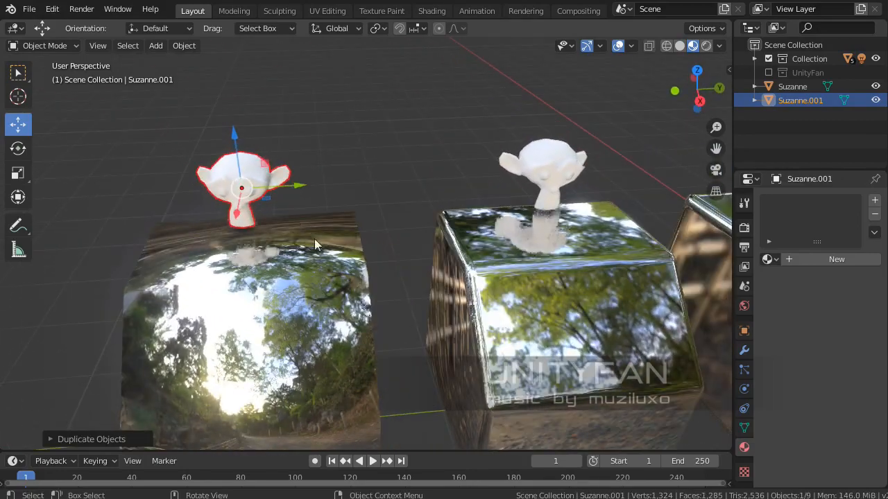
left_click_drag(286, 188, 296, 188)
Duplicate the middle cube's monkey along positive Y so the copy stands on top of the third cube.
middle_click_drag(298, 251, 466, 268, "shift")
scroll(355, 251, "up", 2)
scroll(304, 280, "up", 4)
scroll(441, 222, "up", 3)
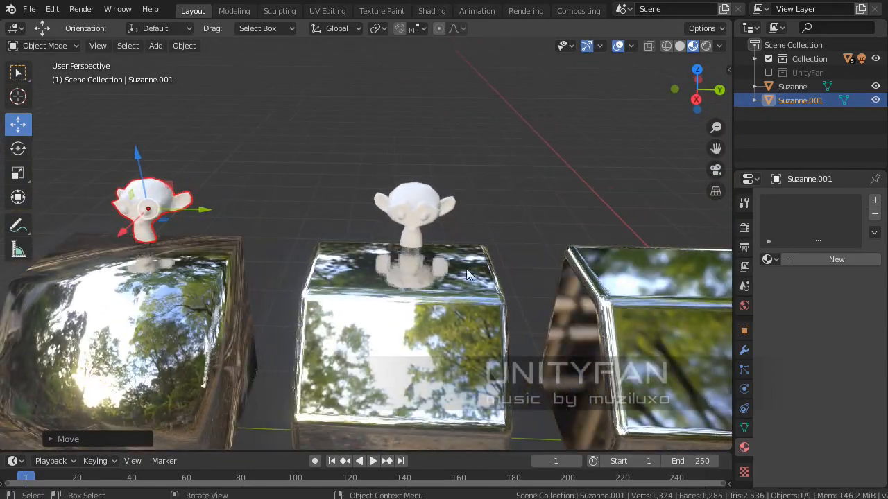
left_click(450, 223)
middle_click_drag(449, 223, 320, 229)
key("shift+d")
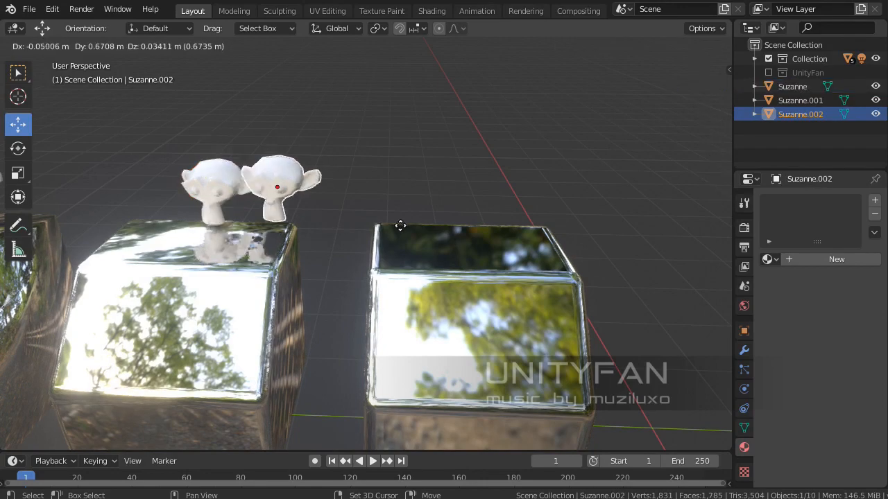
key("y")
left_click(568, 237)
middle_click_drag(569, 238, 660, 256)
scroll(486, 251, "up", 3)
scroll(352, 287, "up", 3)
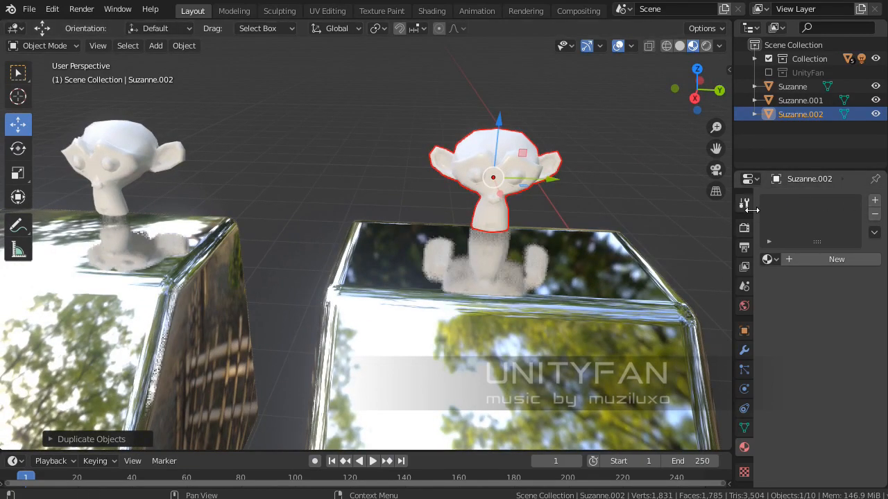
Set the render engine to Cycles and its device to GPU Compute.
left_click(744, 228)
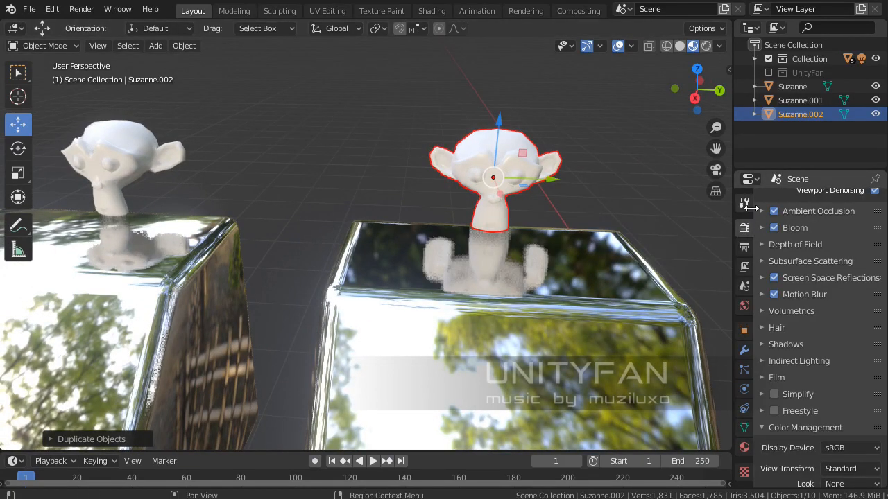
scroll(763, 265, "up", 3)
left_click(847, 201)
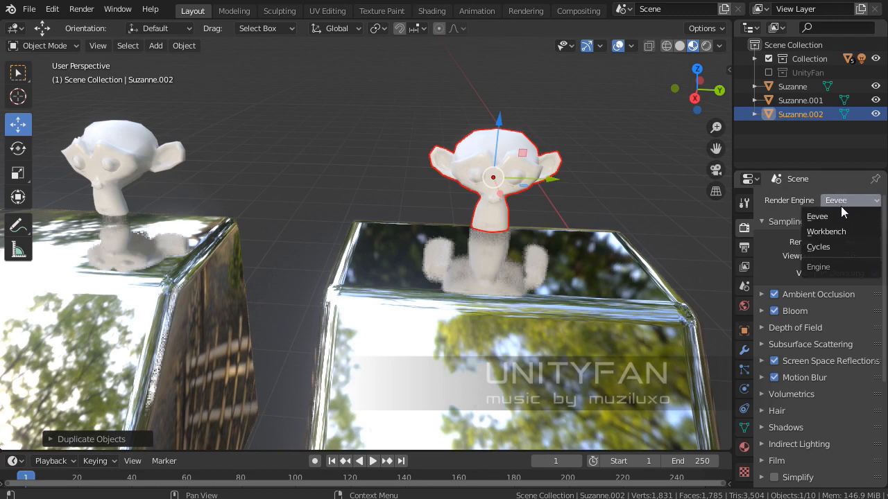
left_click(803, 247)
middle_click_drag(622, 240, 592, 254)
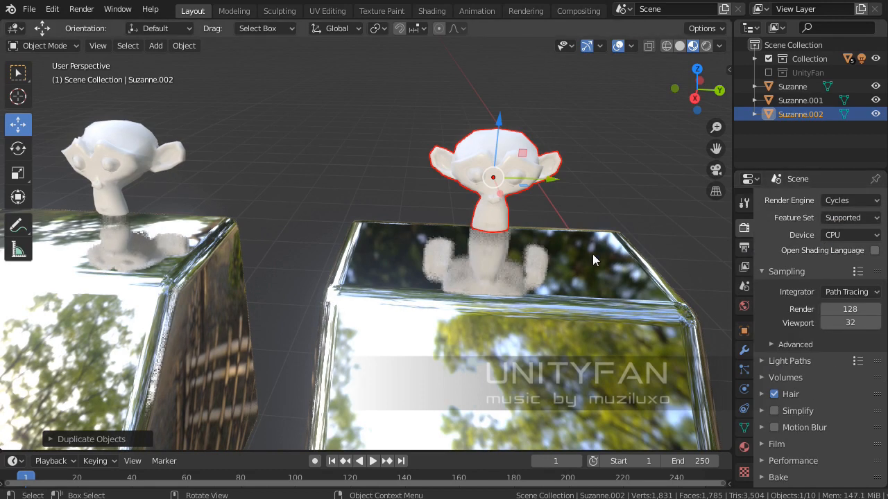
left_click(826, 236)
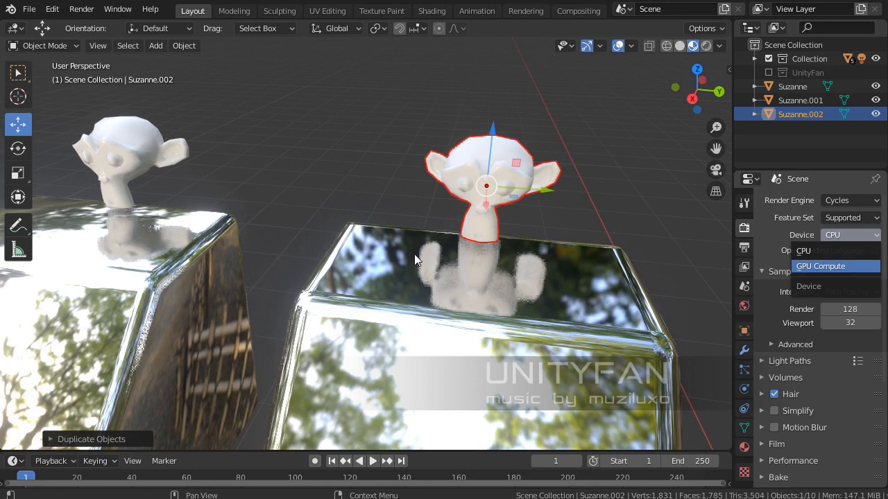
middle_click_drag(414, 253, 475, 241)
Display the viewport in Rendered shading and inspect the monkeys' reflections on the cubes.
left_click(706, 46)
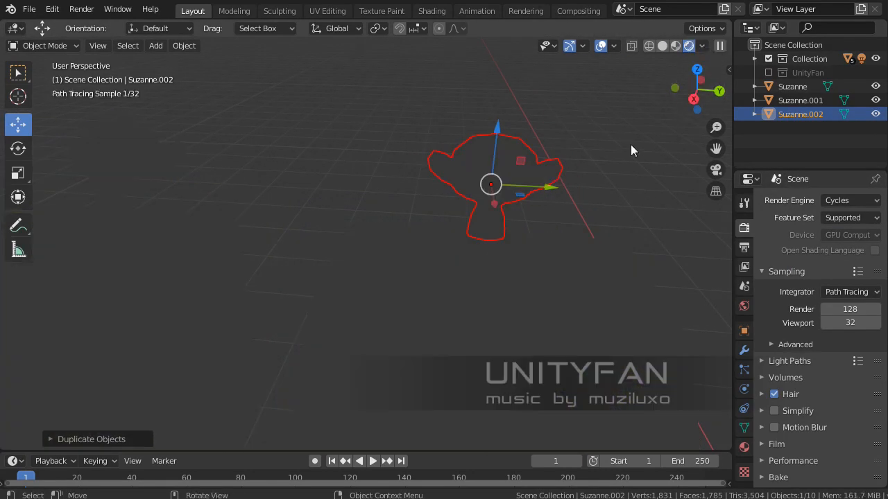
middle_click_drag(403, 254, 479, 257, "shift")
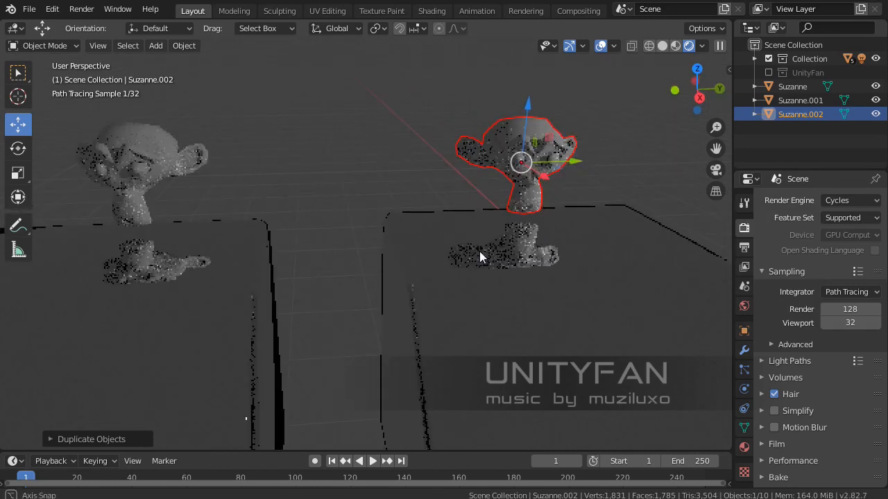
scroll(478, 248, "down", 2)
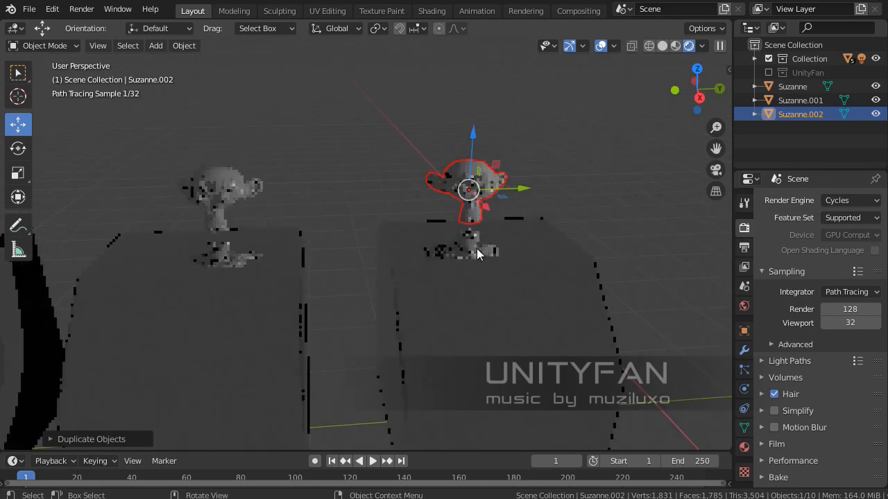
scroll(446, 256, "up", 3)
Assign an Environment Texture to the world background's color.
left_click(744, 447)
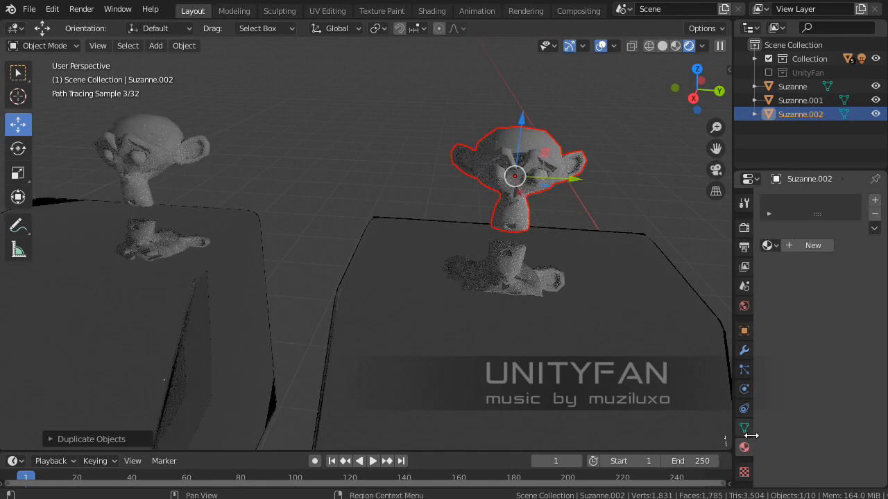
left_click(743, 306)
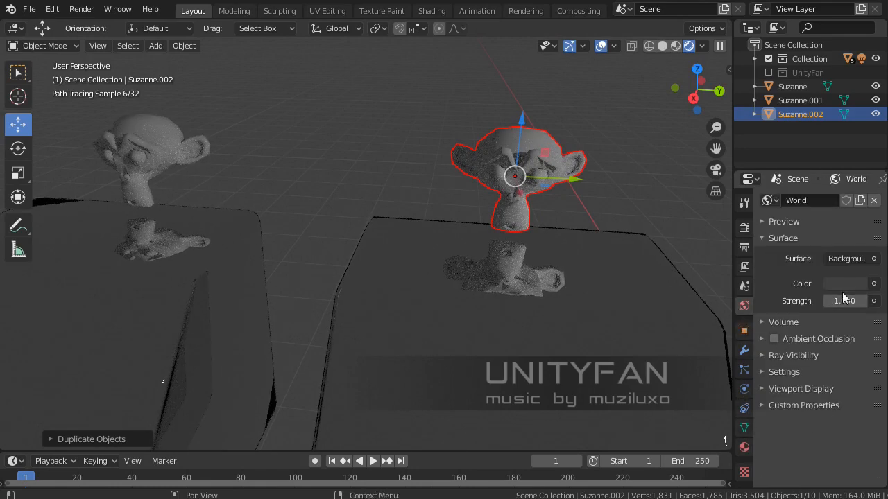
left_click(873, 284)
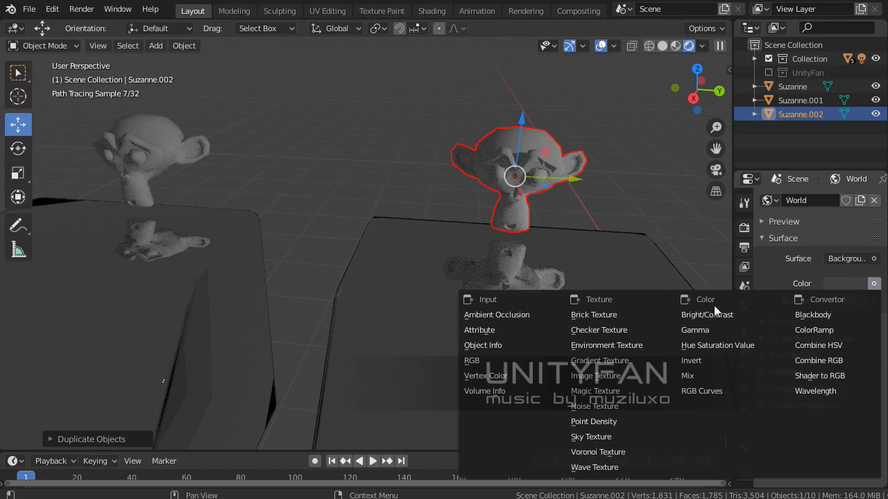
left_click(580, 345)
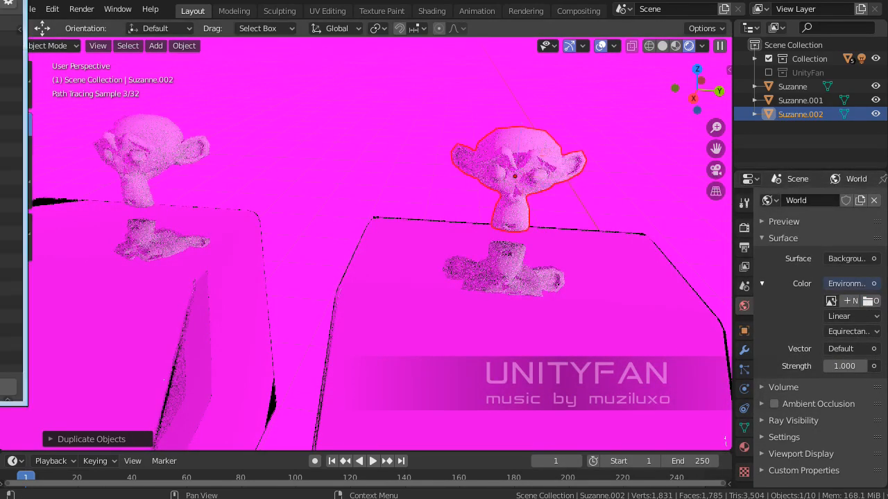
Browse for the environment image in the folder D:\RSLM\projects\HDRI\HDRI\hdri\my.
left_click_drag(0, 2, 397, 40)
left_click(4, 247)
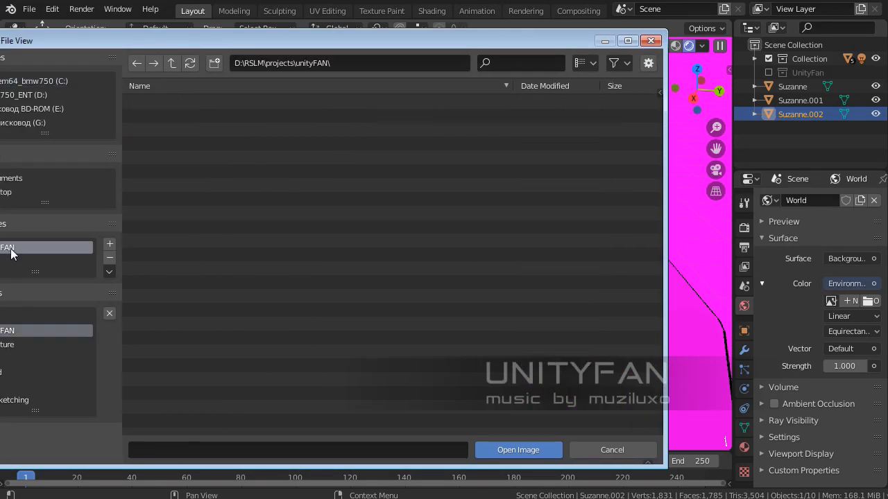
left_click_drag(275, 39, 396, 38)
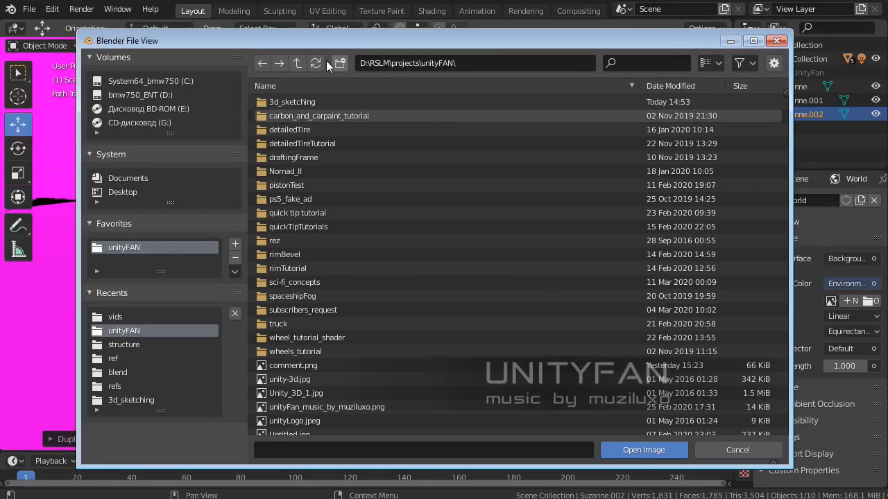
left_click(298, 63)
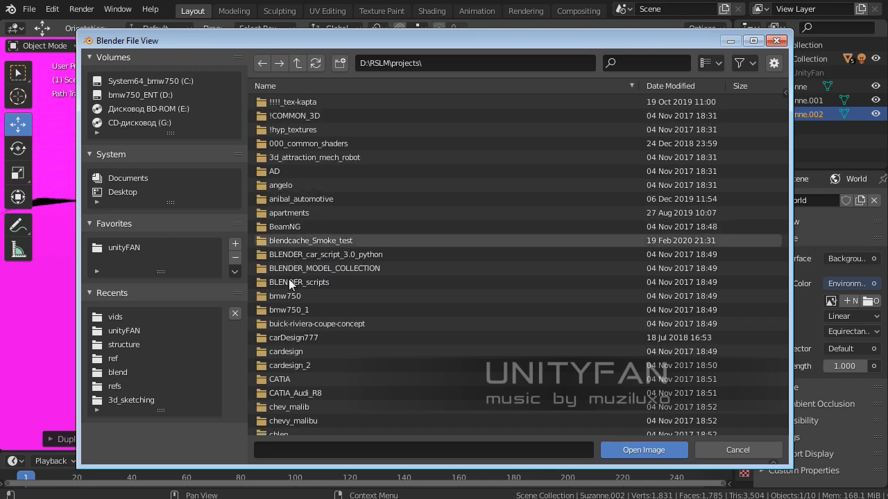
scroll(307, 290, "down", 15)
scroll(315, 294, "down", 4)
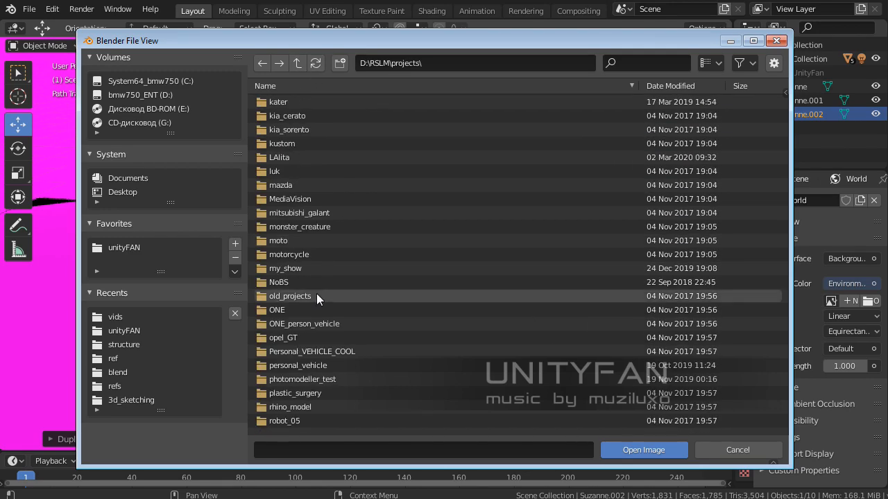
scroll(316, 294, "up", 5)
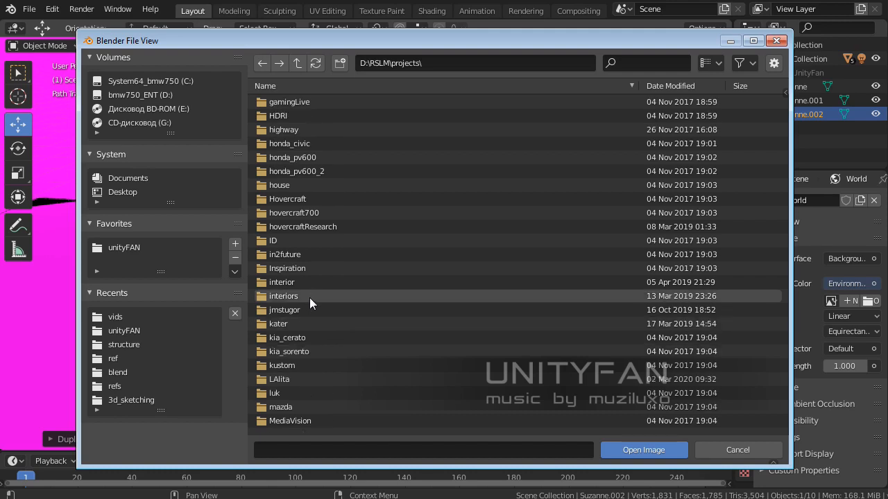
scroll(281, 170, "up", 1)
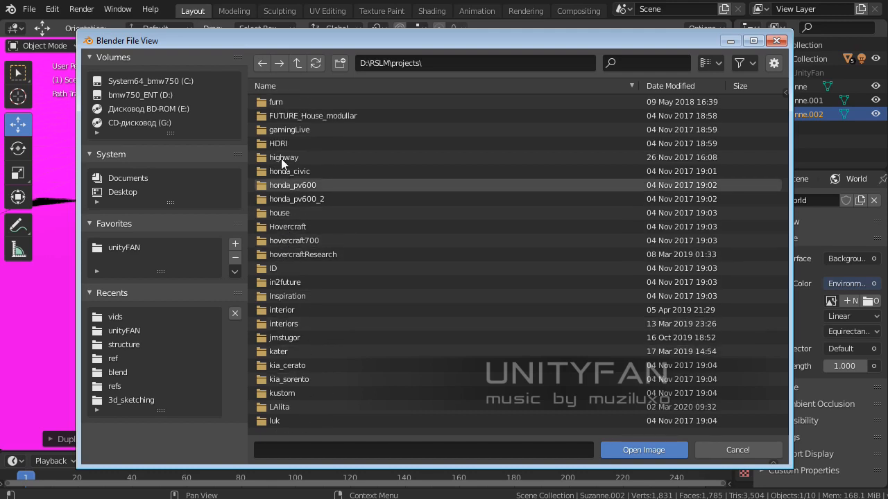
double_click(280, 147)
double_click(276, 102)
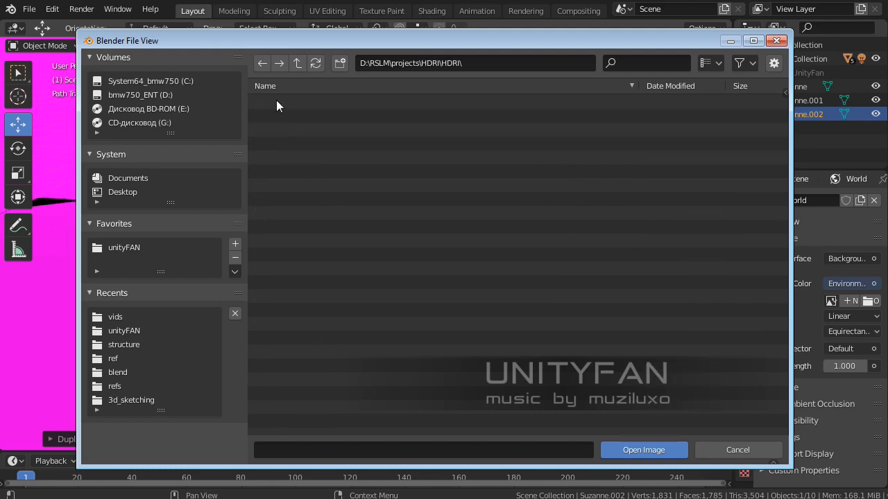
double_click(271, 104)
left_click(297, 63)
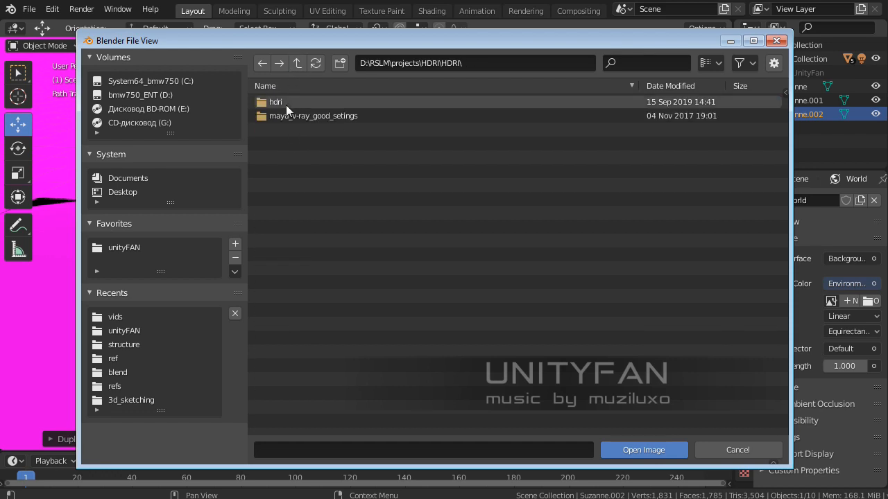
double_click(279, 102)
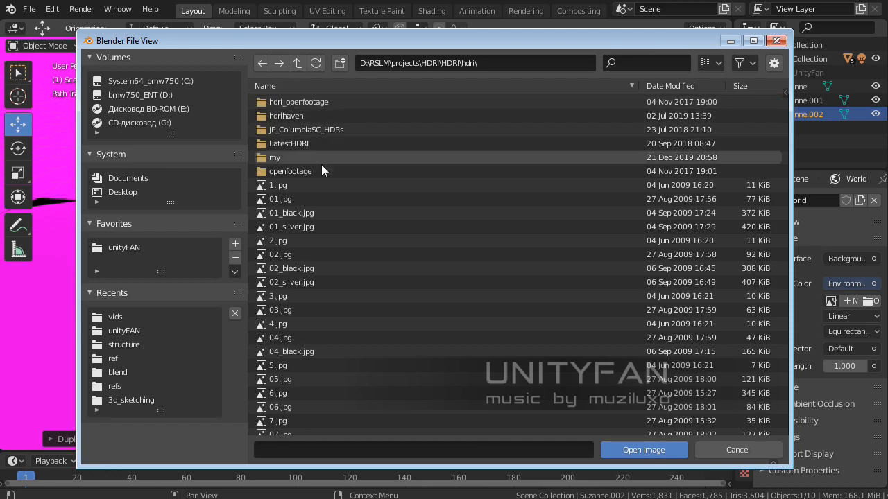
double_click(271, 156)
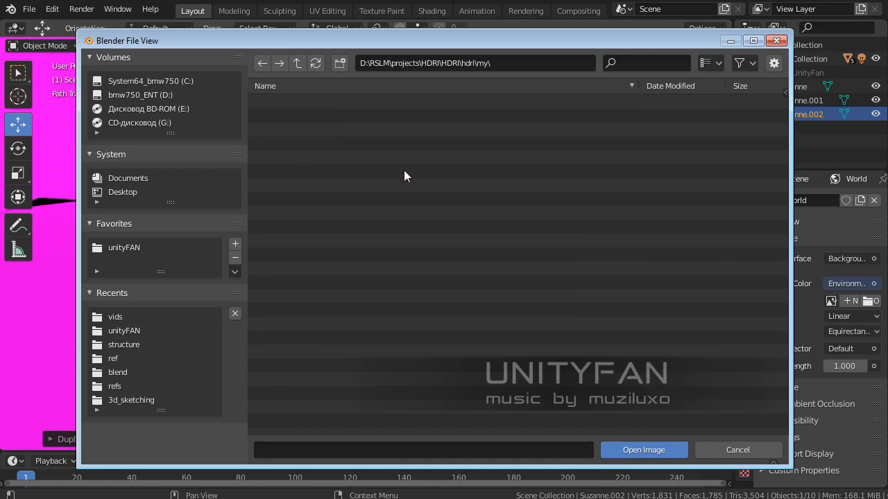
Display the files as thumbnails, load ext_cloudy_road.hdr as the world's environment image, and deselect the monkey.
left_click(714, 62)
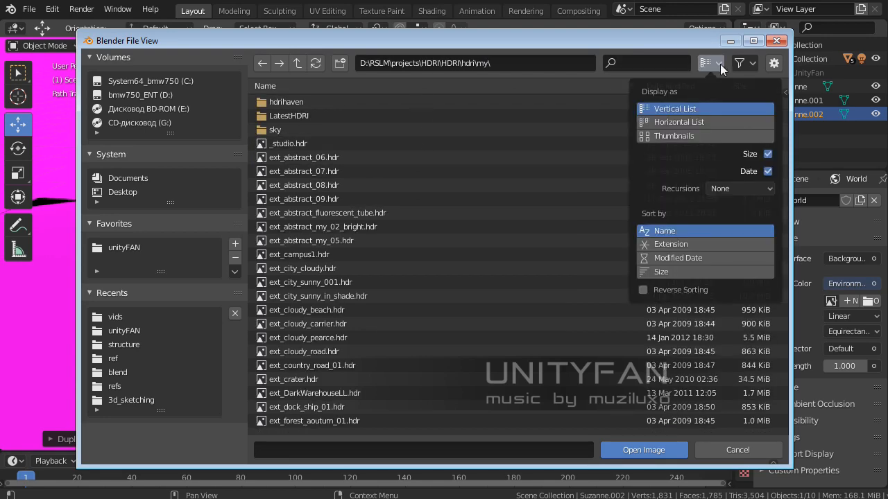
left_click(666, 135)
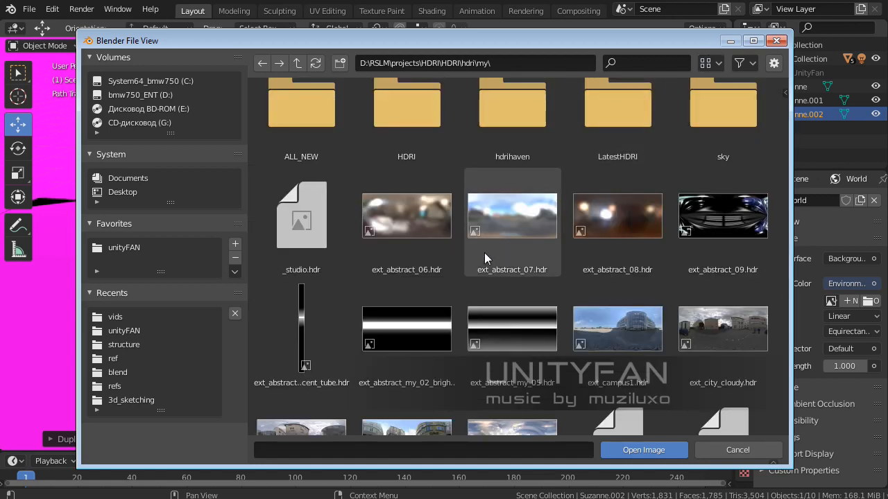
scroll(482, 267, "down", 1)
scroll(481, 265, "down", 2)
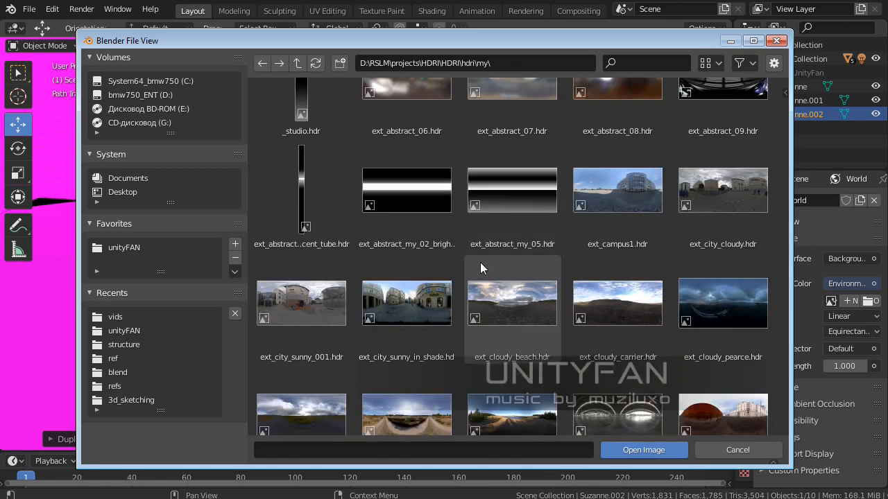
scroll(583, 255, "down", 6)
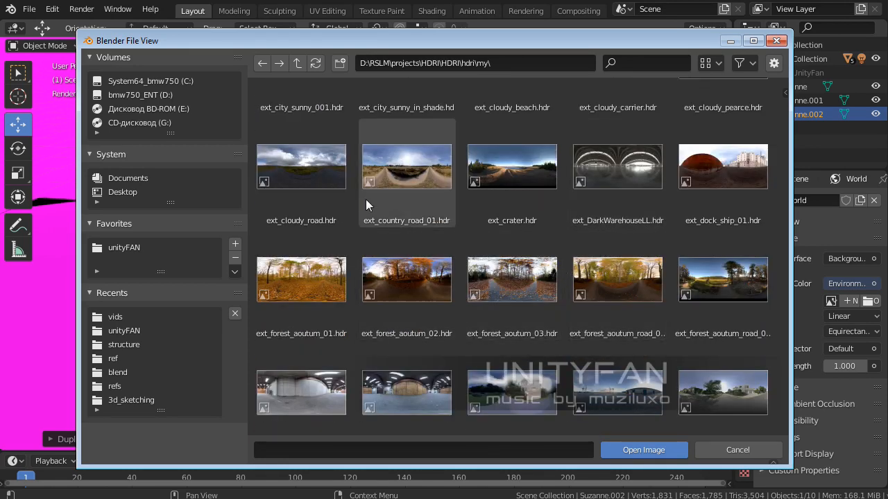
left_click(330, 183)
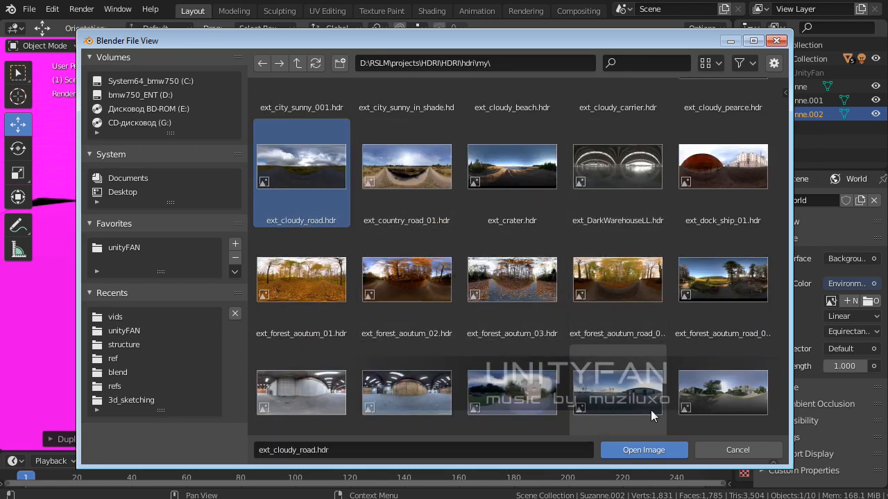
left_click(673, 451)
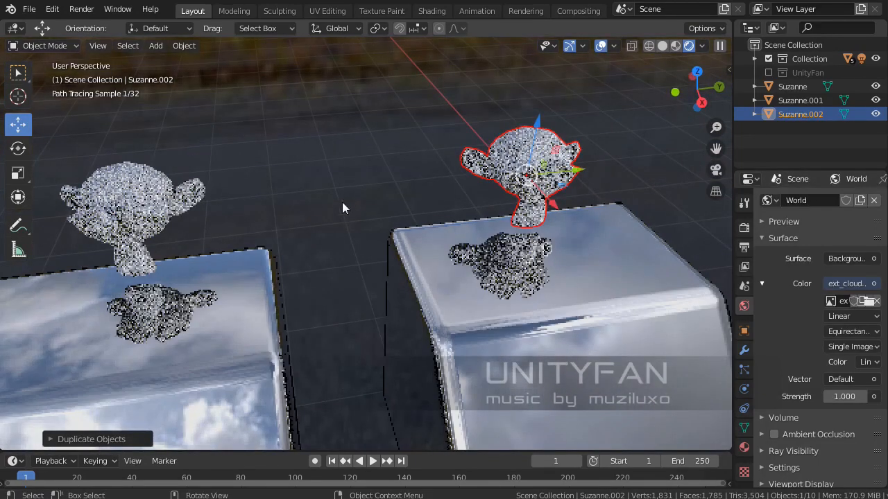
left_click(343, 203)
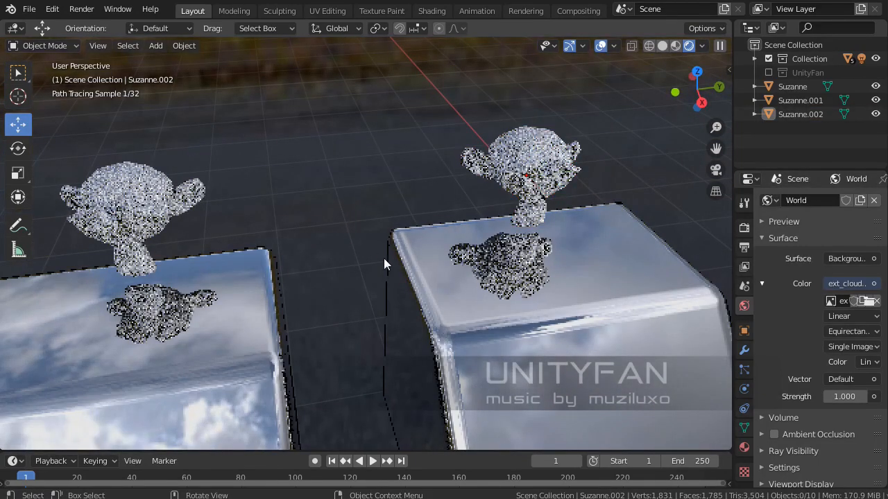
middle_click_drag(388, 260, 431, 229)
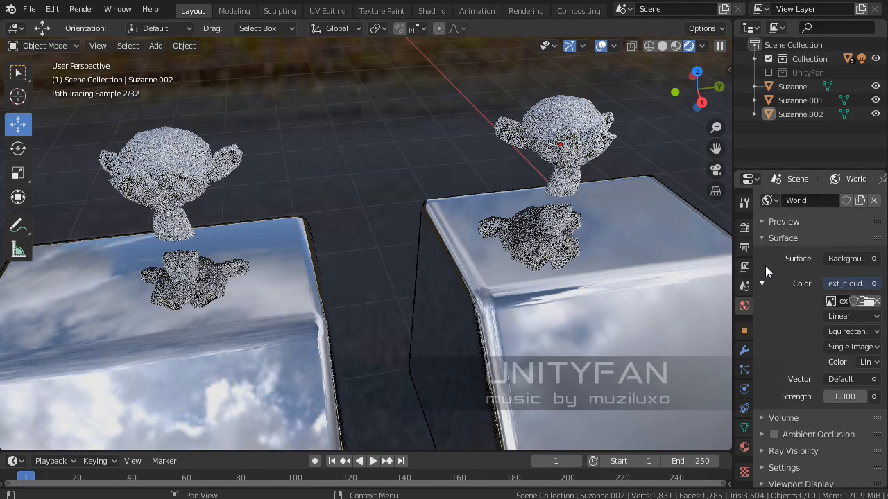
Open the scene's render settings and check the Cycles render device.
middle_click_drag(494, 243, 540, 254)
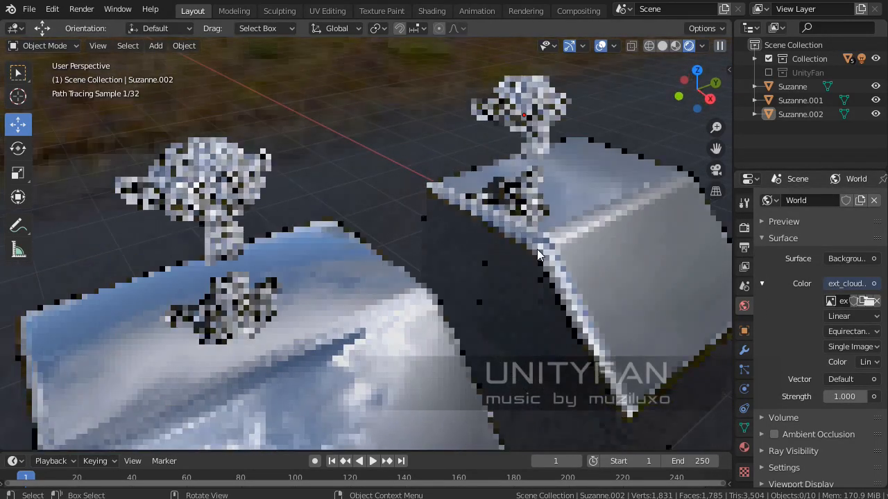
left_click(746, 228)
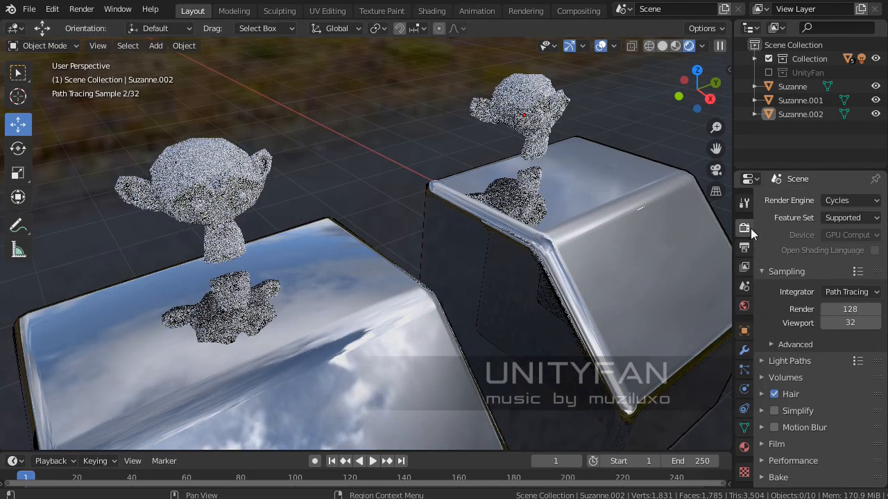
left_click(837, 234)
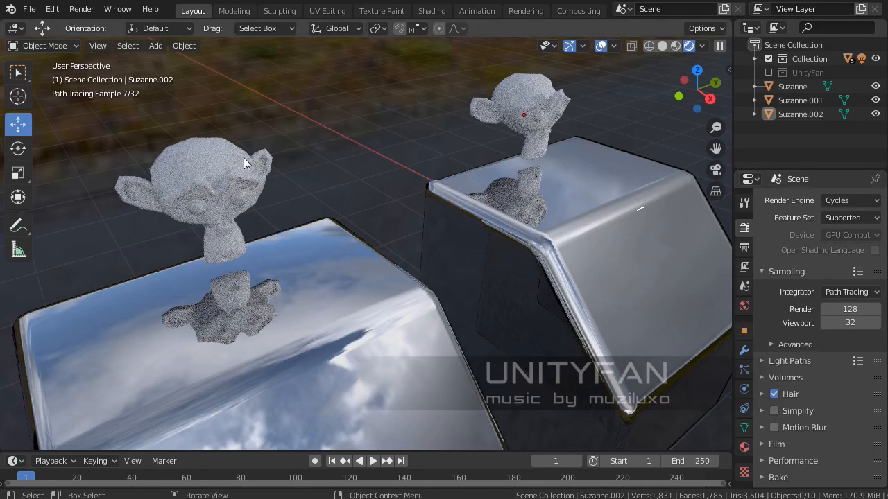
Compare the cloud and monkey reflections on the unbeveled, beveled and custom-profile cubes from several angles in the Cycles viewport render.
middle_click_drag(362, 207, 686, 244)
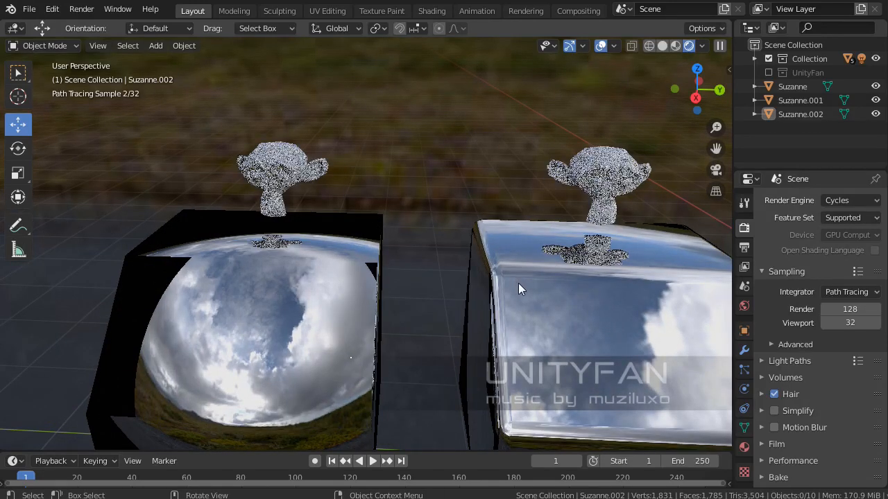
middle_click_drag(527, 285, 413, 263, "shift")
scroll(414, 264, "down", 3)
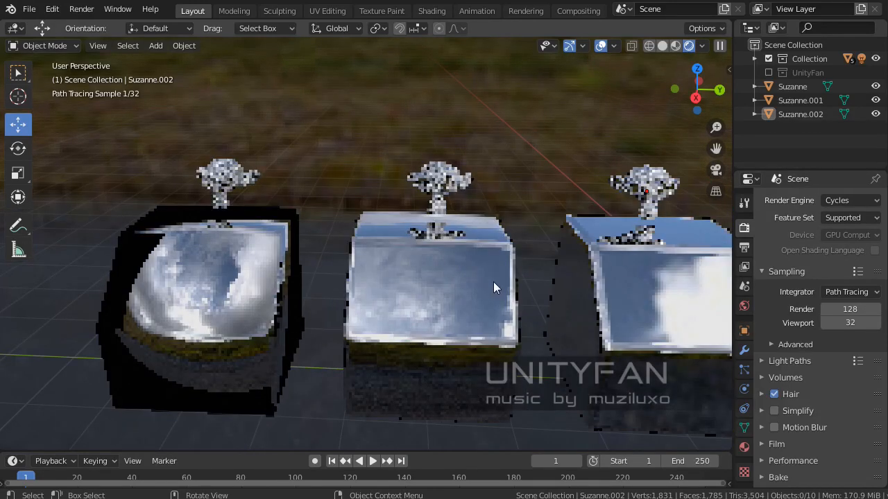
middle_click_drag(510, 287, 441, 280, "shift")
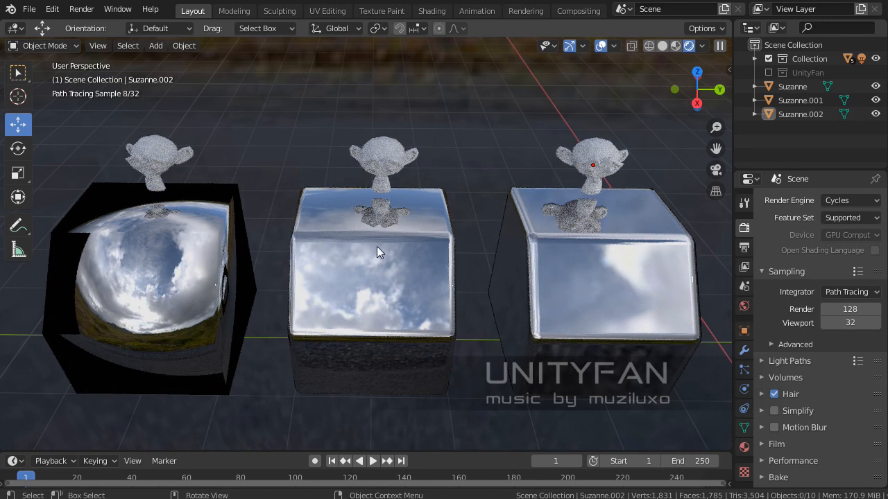
scroll(377, 246, "up", 1)
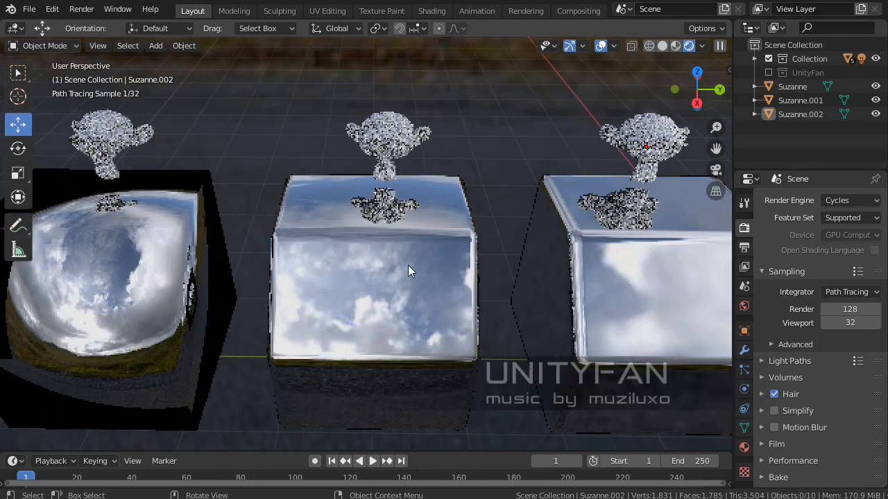
mouse_move(431, 272)
middle_mouse_down()
mouse_move(428, 260)
mouse_move(437, 287)
middle_mouse_up()
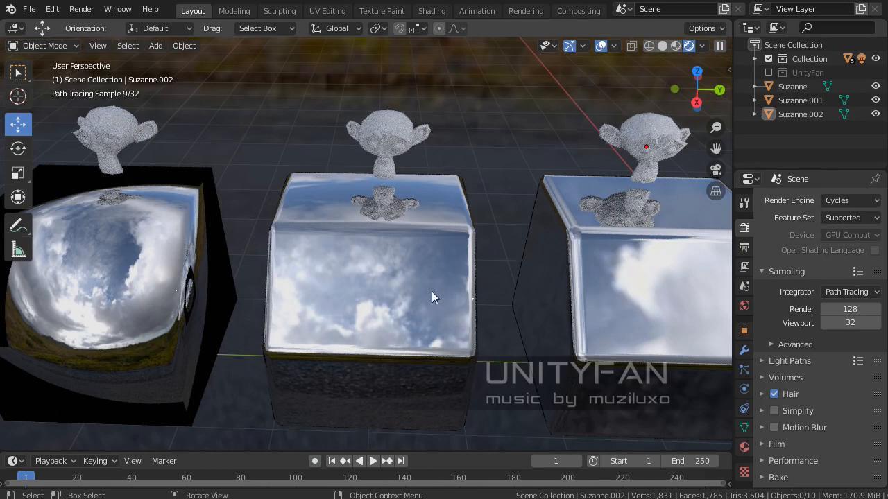
middle_click_drag(419, 297, 430, 297, "shift")
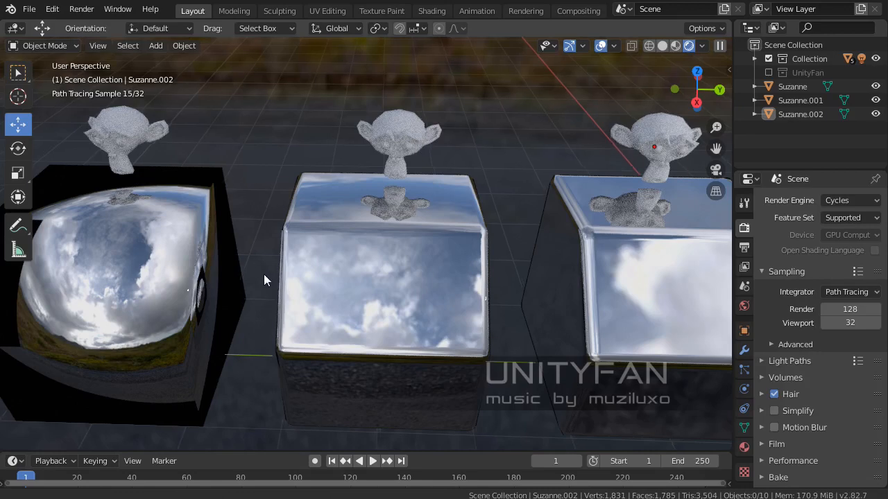
mouse_move(263, 274)
middle_mouse_down()
mouse_move(316, 275)
mouse_move(315, 292)
mouse_move(362, 295)
mouse_move(315, 300)
mouse_move(375, 307)
mouse_move(318, 292)
mouse_move(340, 293)
mouse_move(368, 304)
middle_mouse_up()
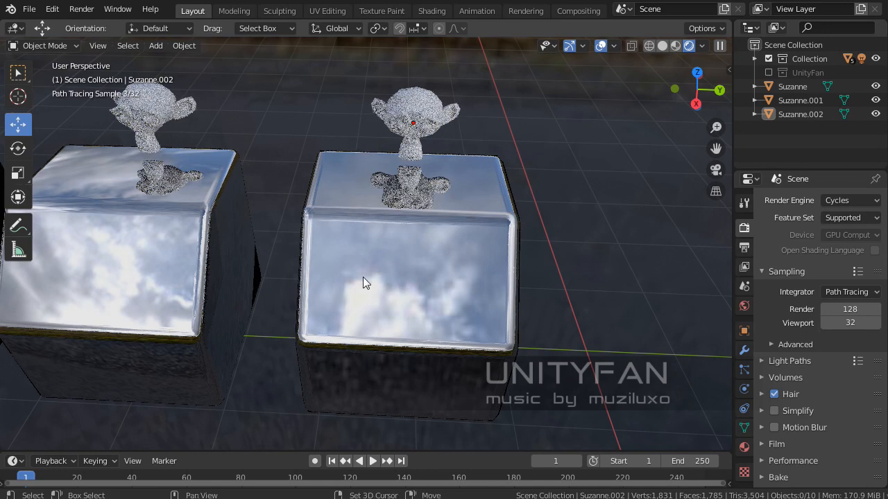
middle_click_drag(362, 278, 382, 293, "shift")
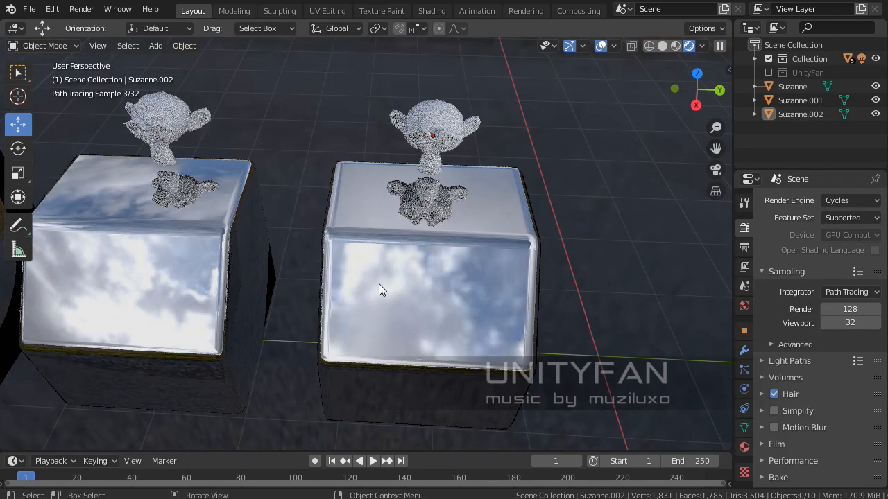
middle_click_drag(447, 311, 447, 310)
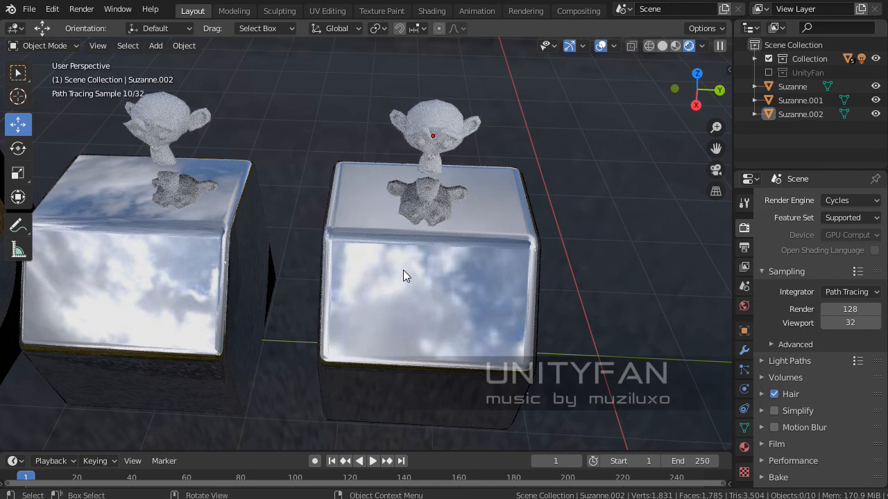
mouse_move(405, 270)
middle_mouse_down()
mouse_move(320, 221)
mouse_move(292, 225)
mouse_move(309, 237)
mouse_move(299, 239)
mouse_move(388, 246)
mouse_move(361, 251)
mouse_move(463, 244)
mouse_move(427, 279)
mouse_move(417, 277)
mouse_move(459, 266)
mouse_move(421, 283)
mouse_move(365, 269)
mouse_move(422, 275)
mouse_move(410, 271)
middle_mouse_up()
Switch the viewport to Material Preview shading and compare the reflections on the front faces of all three cubes.
left_click(676, 45)
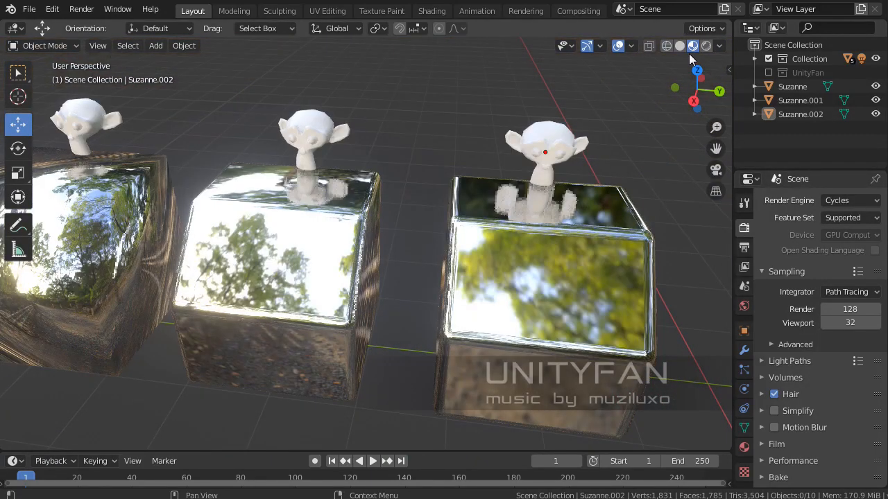
middle_click_drag(586, 99, 442, 294)
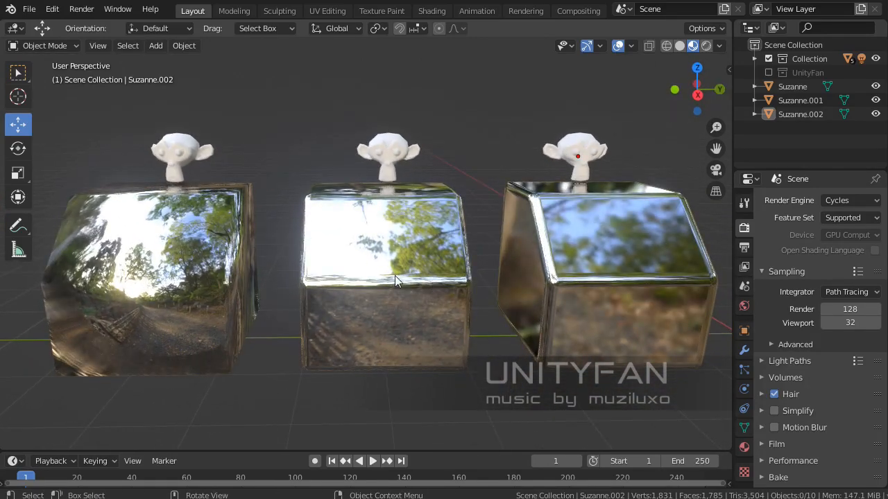
middle_click_drag(388, 274, 386, 278)
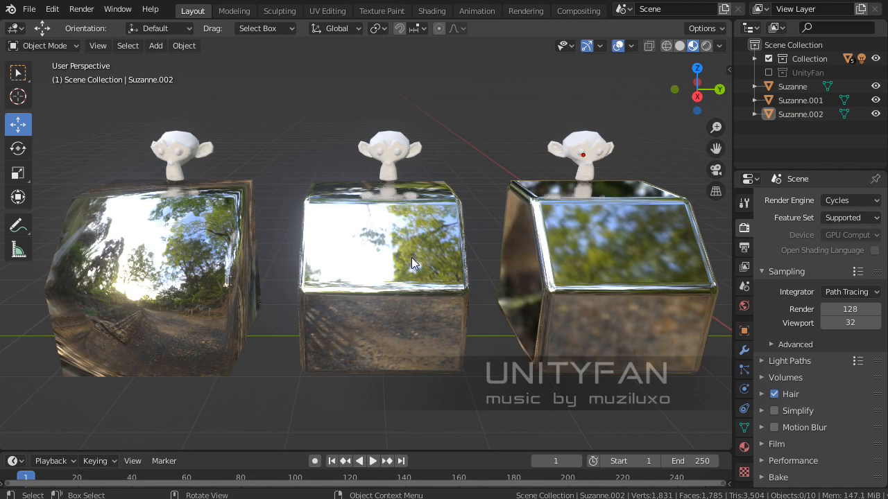
middle_click_drag(411, 260, 415, 274)
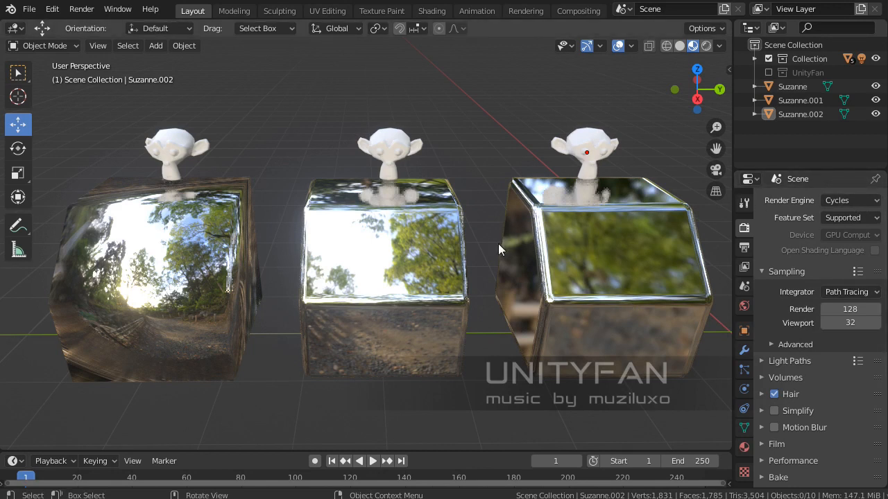
middle_click_drag(479, 273, 461, 278)
scroll(462, 281, "up", 1)
scroll(444, 265, "down", 1)
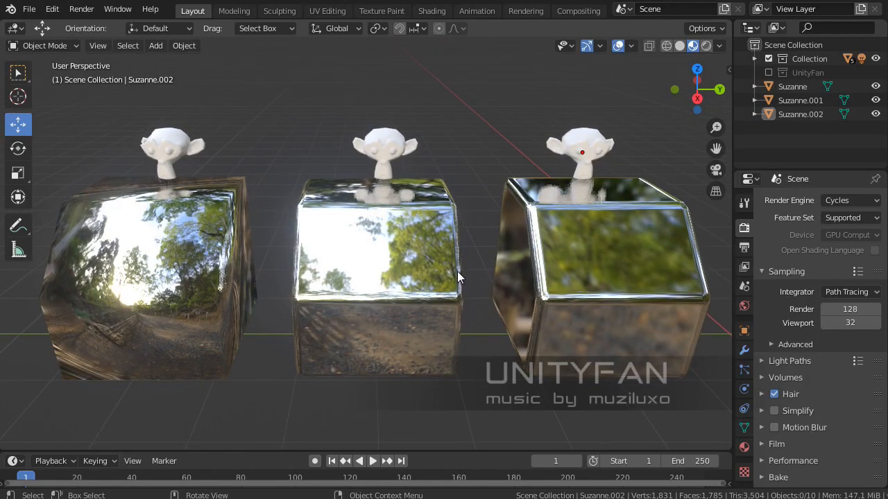